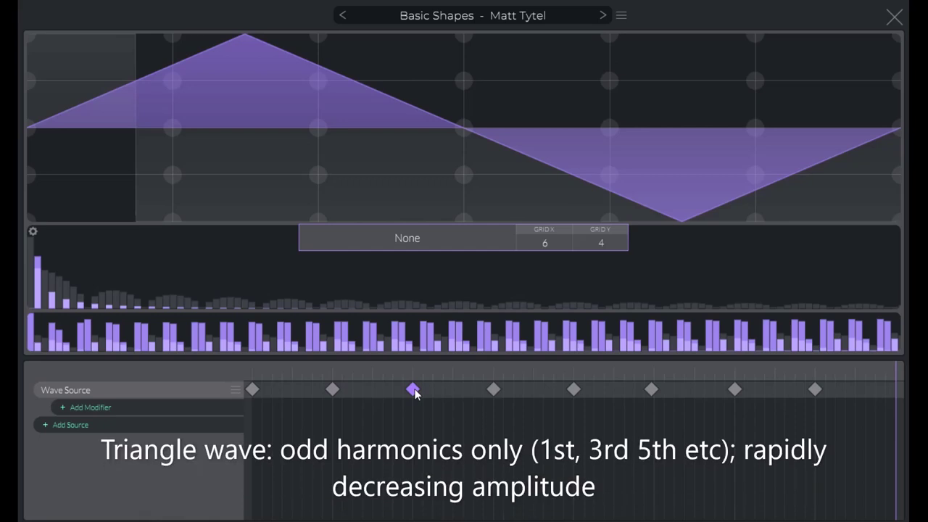
Examine the sawtooth, square and later pulse keyframes of the Basic Shapes wavetable, comparing their waveforms and harmonics
left_click(494, 390)
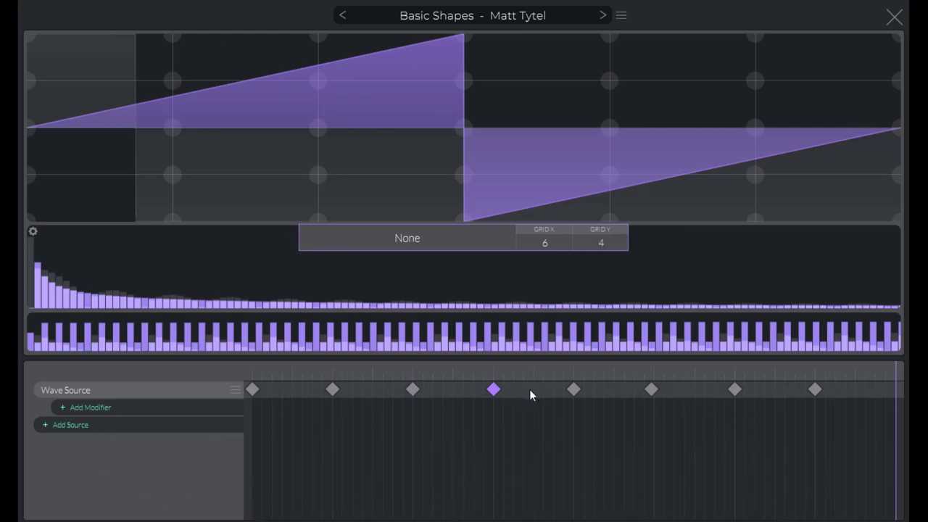
left_click(574, 391)
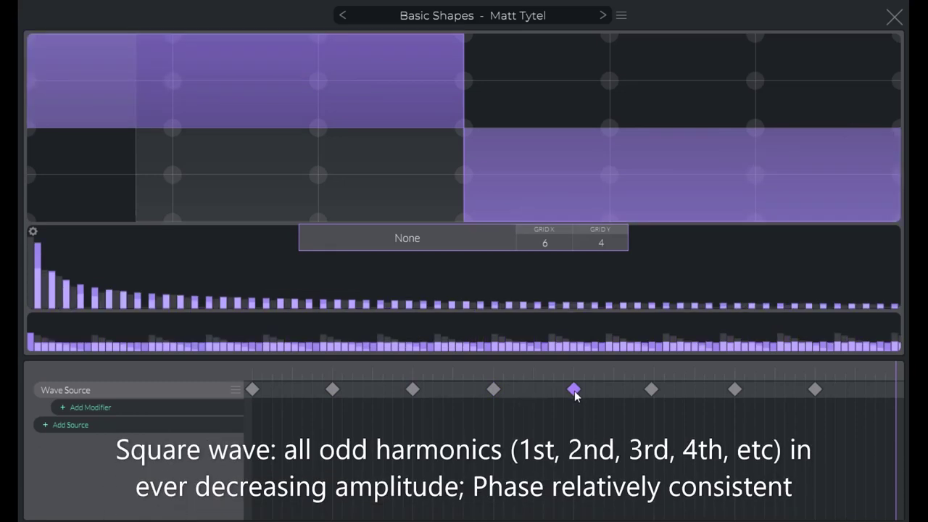
left_click(654, 390)
left_click(816, 390)
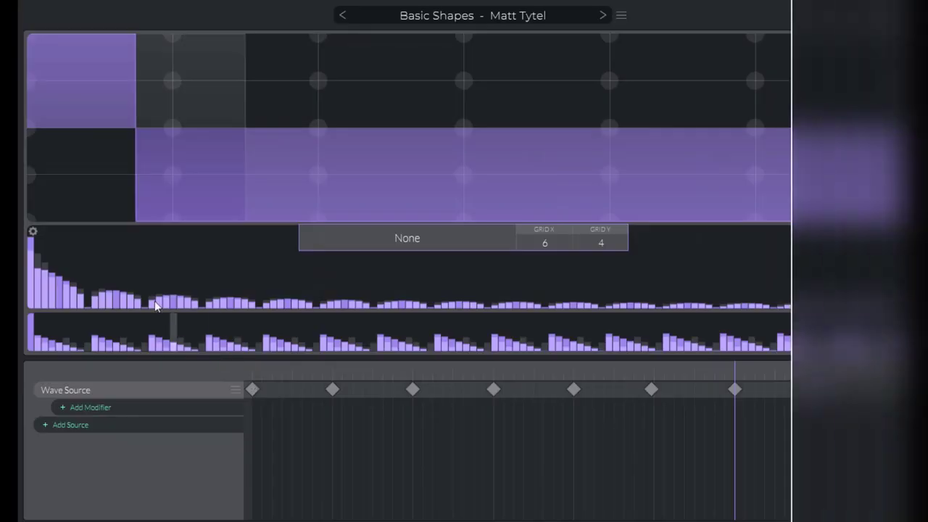
Show the harmonics on the Power Scale and compare the spectra of the later keyframes, working backward
left_click(33, 232)
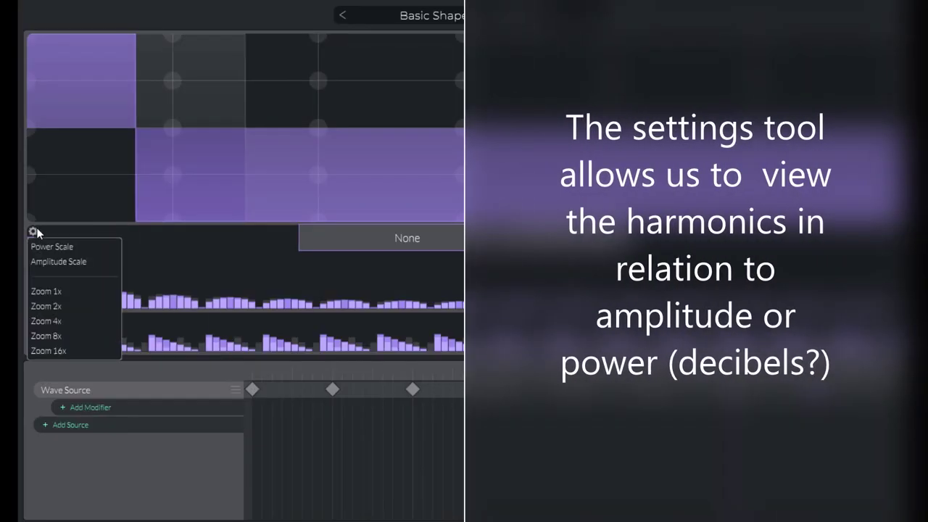
left_click(45, 247)
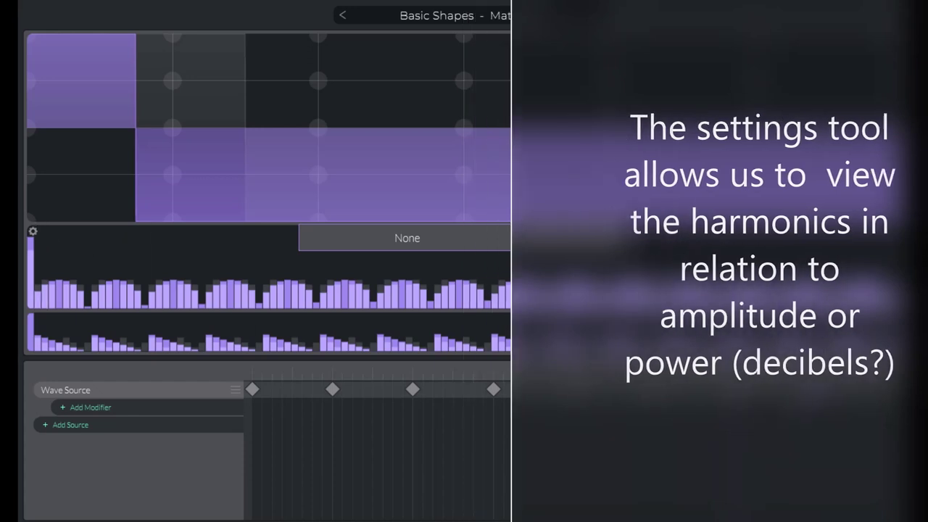
left_click(736, 389)
left_click(652, 389)
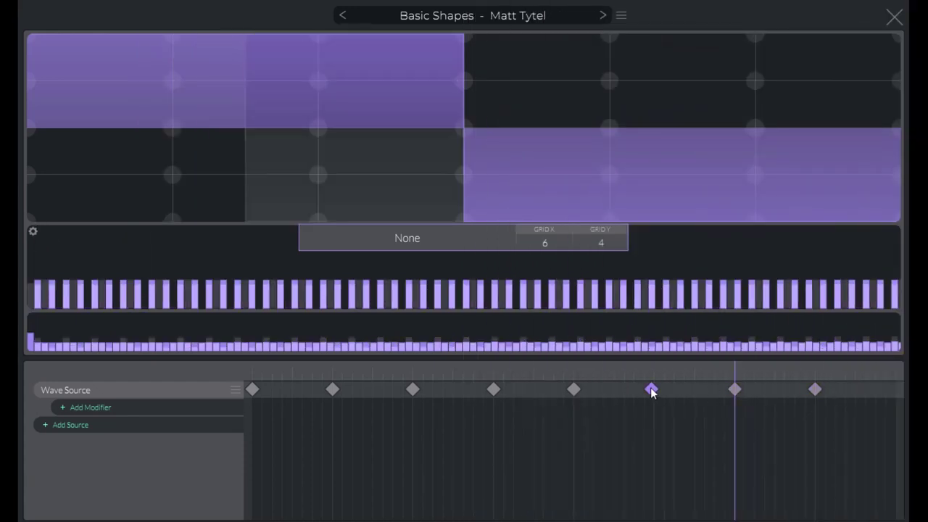
left_click(573, 389)
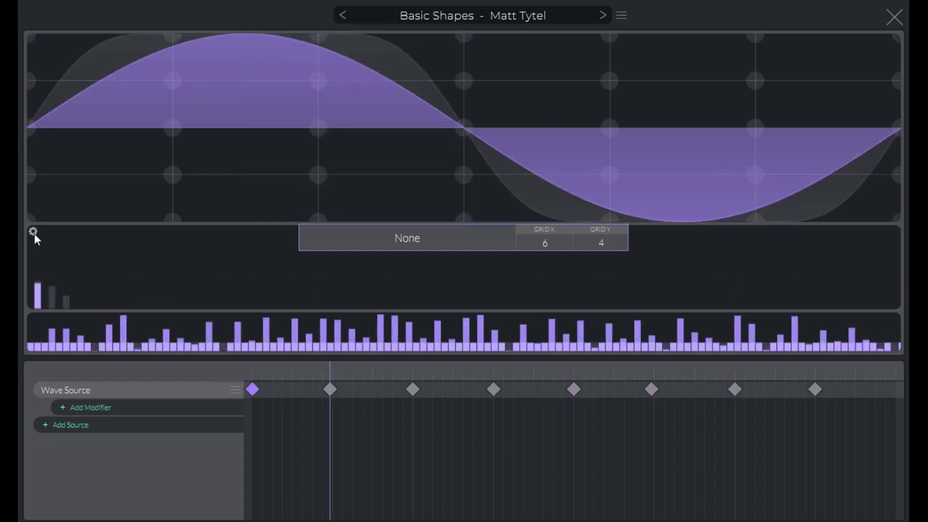
Show the harmonics on the Amplitude Scale and compare the spectra of the second, third and fourth keyframes
left_click(33, 233)
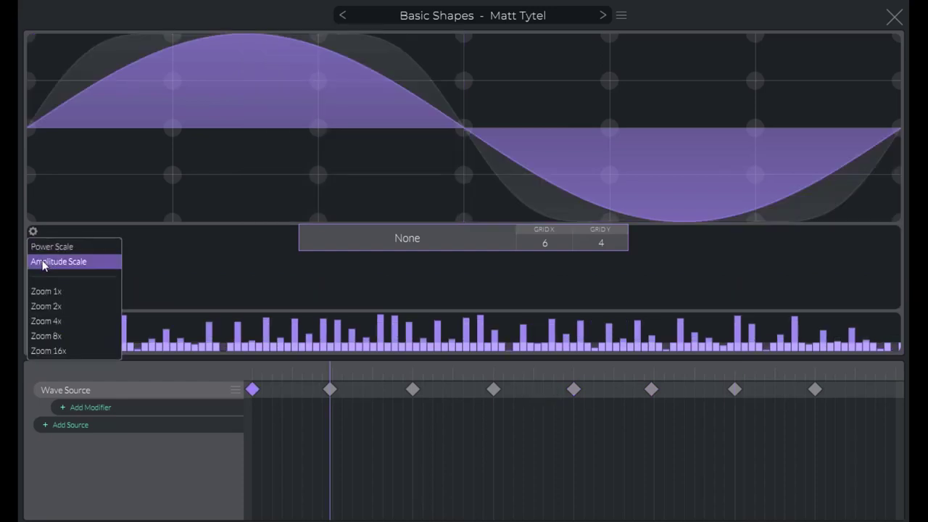
left_click(43, 262)
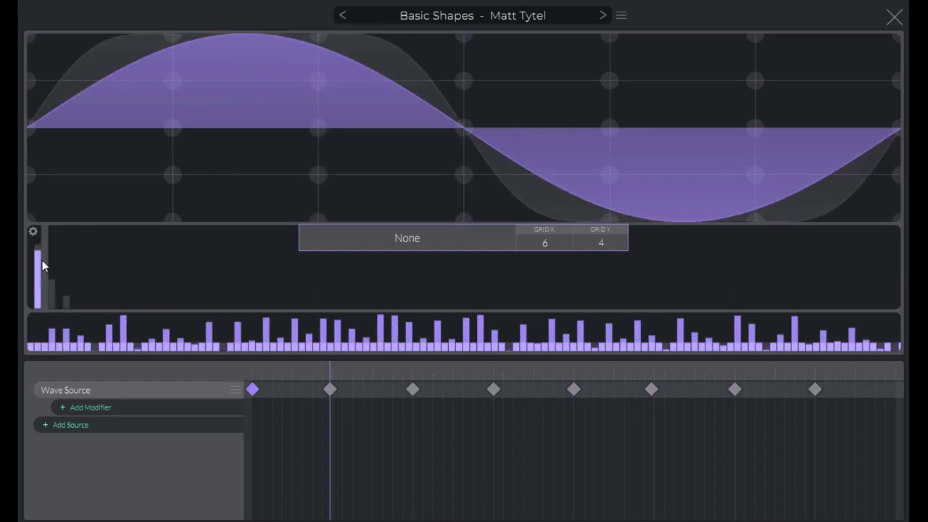
left_click(330, 389)
left_click(413, 389)
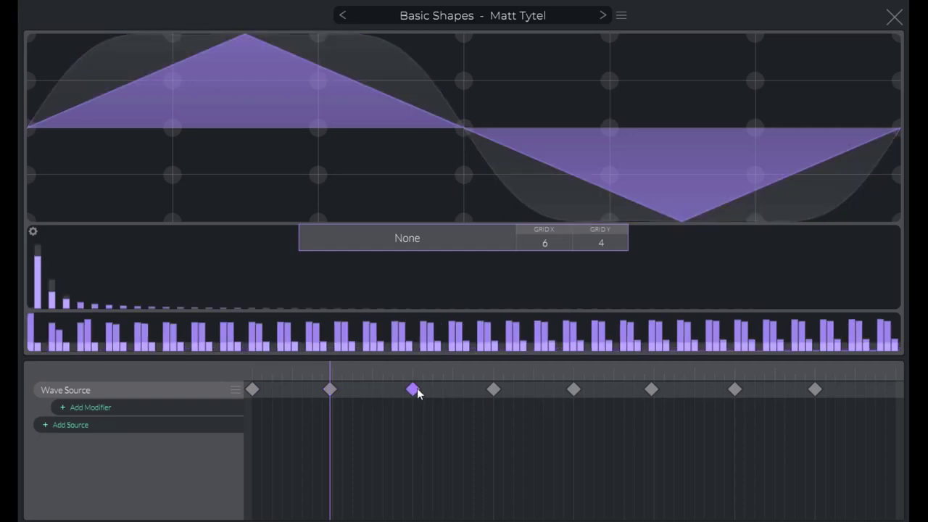
left_click(495, 390)
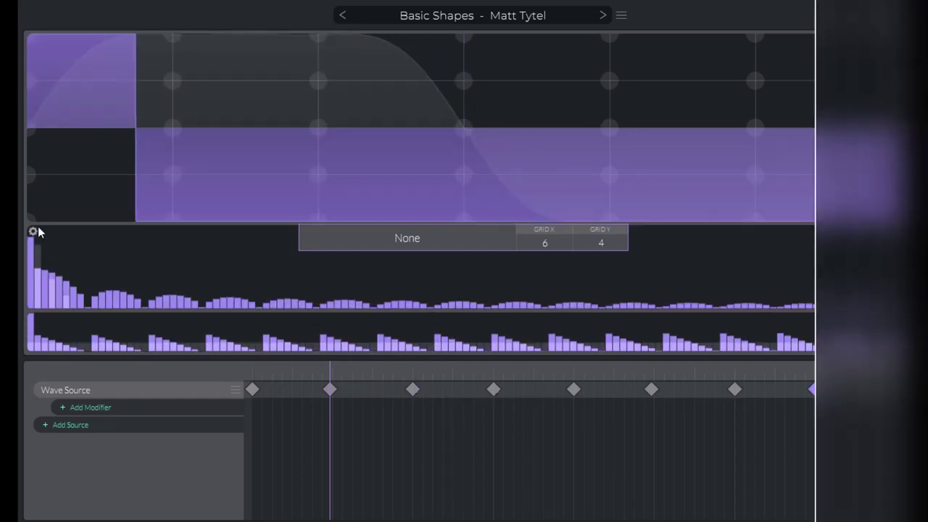
Set the harmonics and phase display to Zoom 4x and adjust its magnification further
left_click(33, 231)
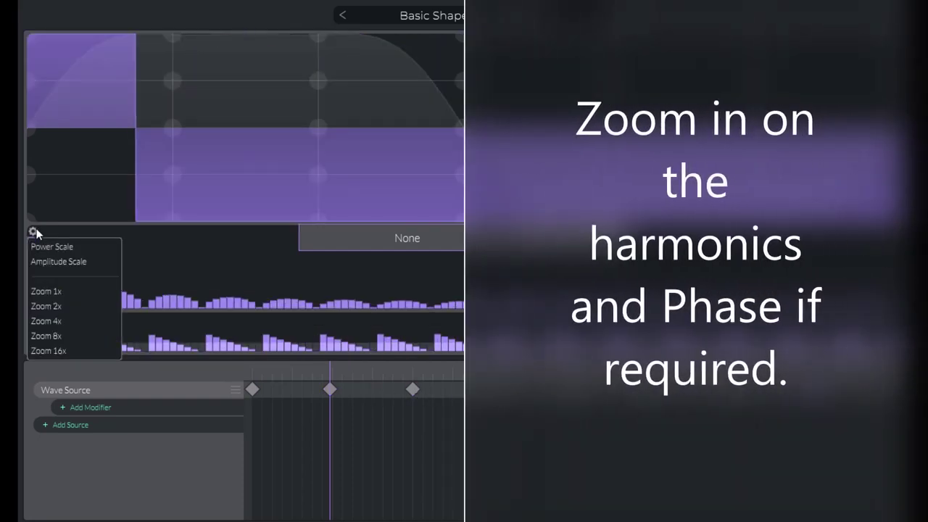
left_click(56, 320)
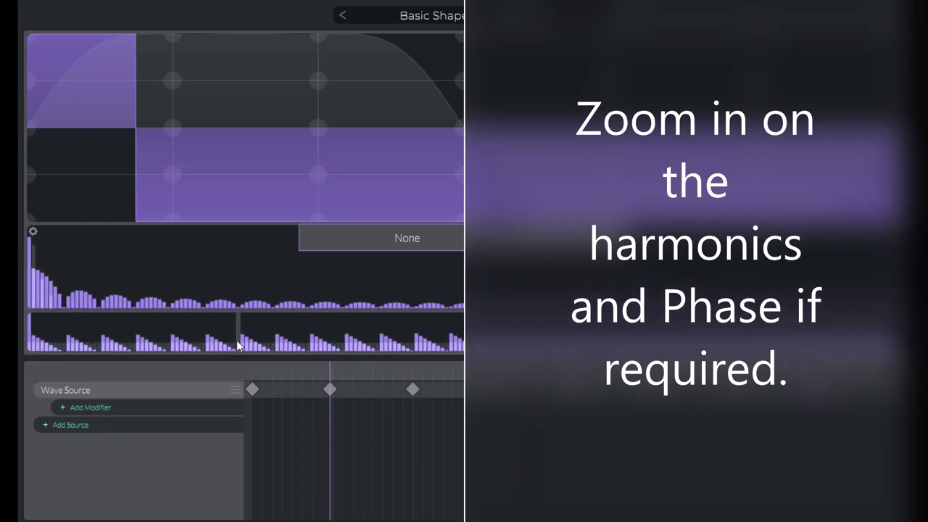
scroll(225, 334, "up", 5)
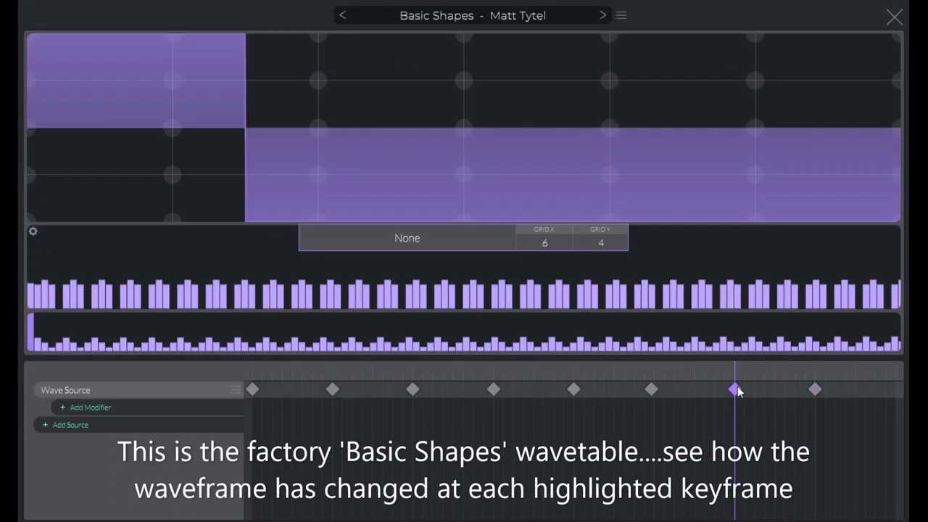
Inspect the waveform at each keyframe in reverse order, from the sixth back to the first
left_click(651, 390)
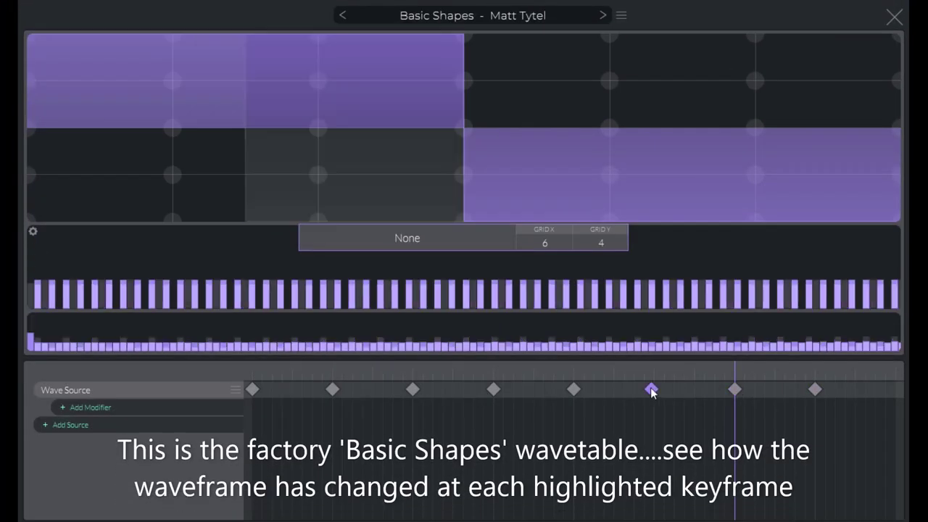
left_click(571, 388)
left_click(495, 388)
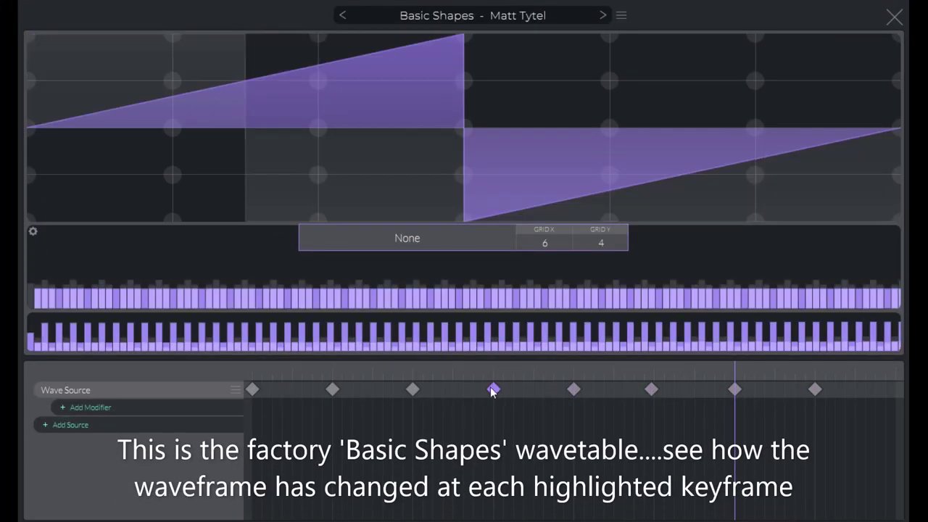
left_click(413, 390)
left_click(332, 389)
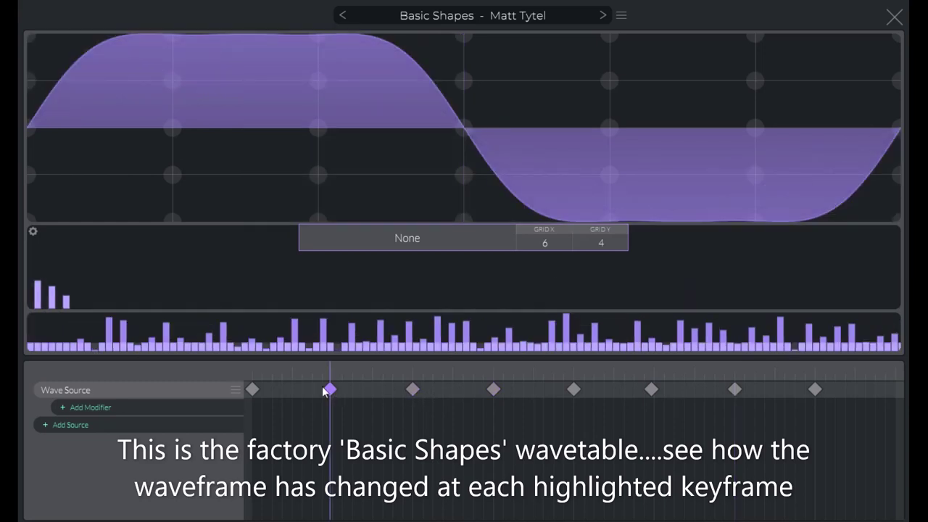
left_click(251, 390)
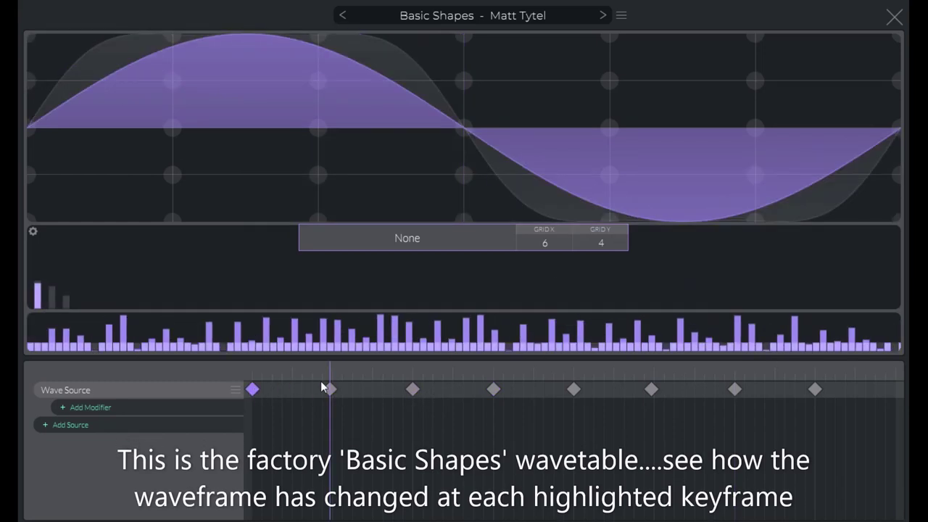
Return the playhead to the timeline start and sweep it through to the end to hear and compare the wave transformation
left_click_drag(321, 380, 252, 380)
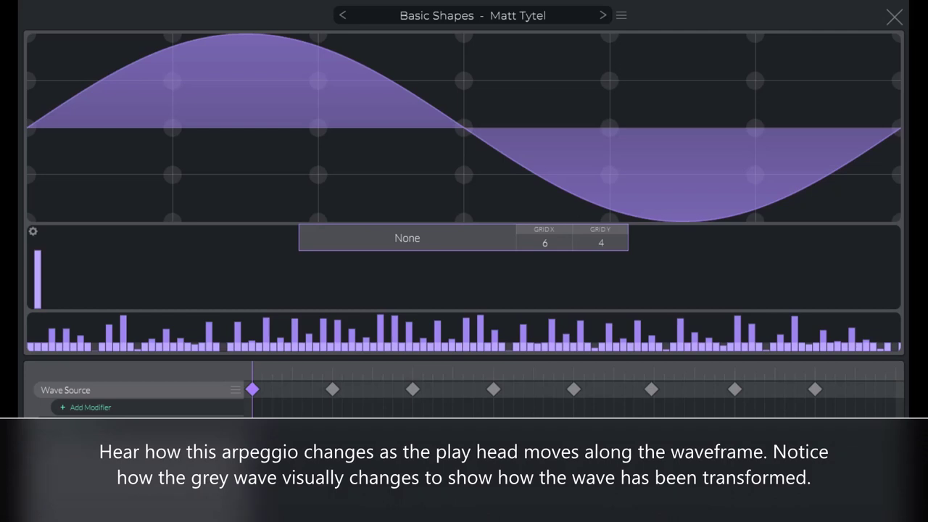
left_click_drag(254, 380, 433, 391)
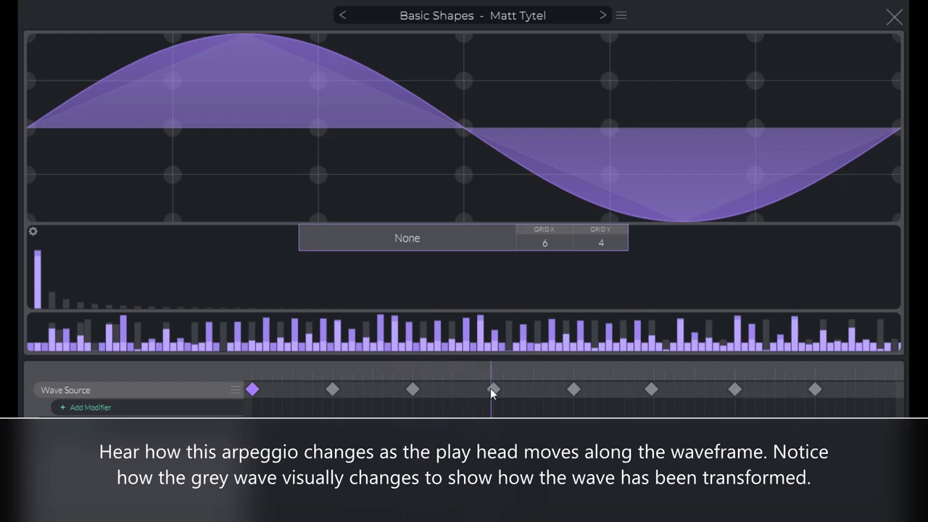
left_click_drag(491, 392, 578, 396)
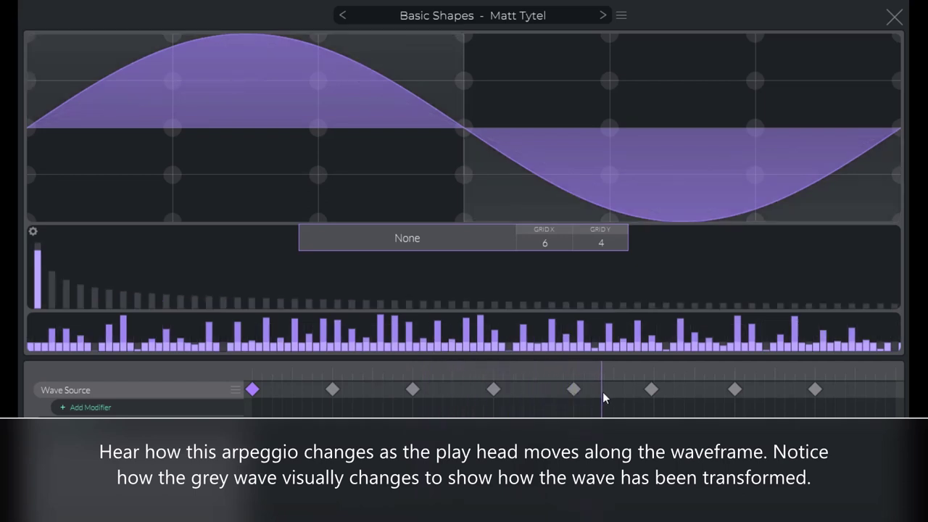
left_click_drag(703, 406, 745, 409)
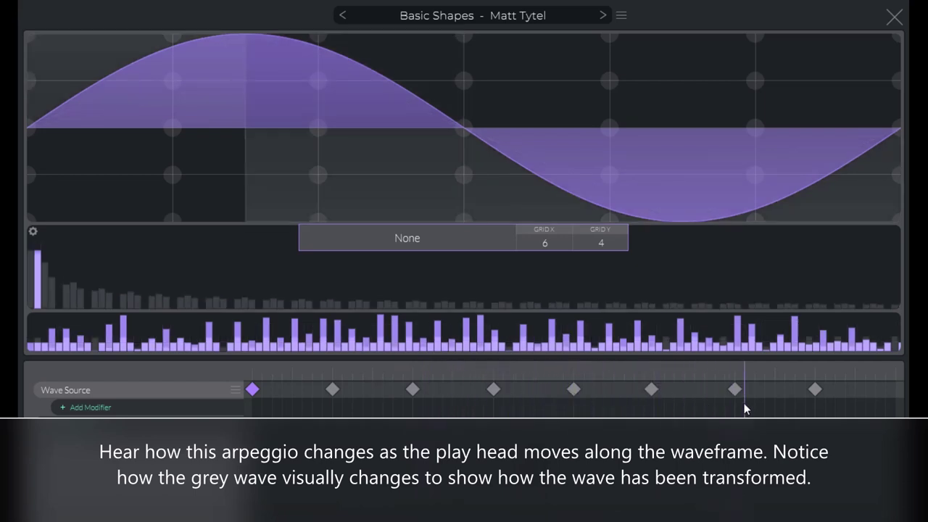
left_click_drag(814, 408, 907, 409)
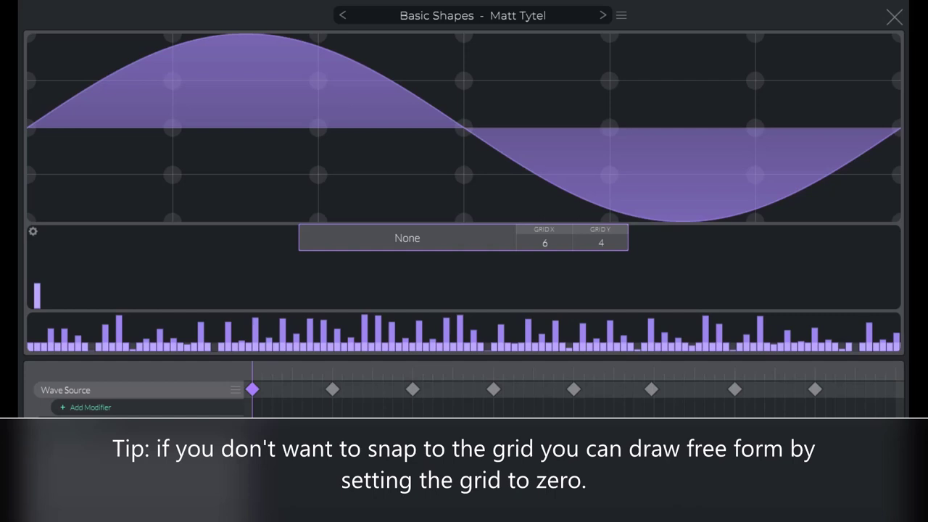
Set Grid X and Grid Y to 0 and draw a free-form wave across the first keyframe's full cycle
mouse_move(545, 242)
left_mouse_down()
mouse_move(549, 205)
mouse_move(555, 325)
mouse_move(594, 263)
mouse_move(598, 235)
mouse_move(603, 331)
left_mouse_up()
mouse_move(56, 149)
left_mouse_down()
mouse_move(153, 209)
mouse_move(244, 189)
mouse_move(248, 102)
mouse_move(342, 61)
mouse_move(517, 199)
mouse_move(619, 146)
mouse_move(669, 73)
mouse_move(747, 62)
mouse_move(839, 93)
mouse_move(897, 132)
left_mouse_up()
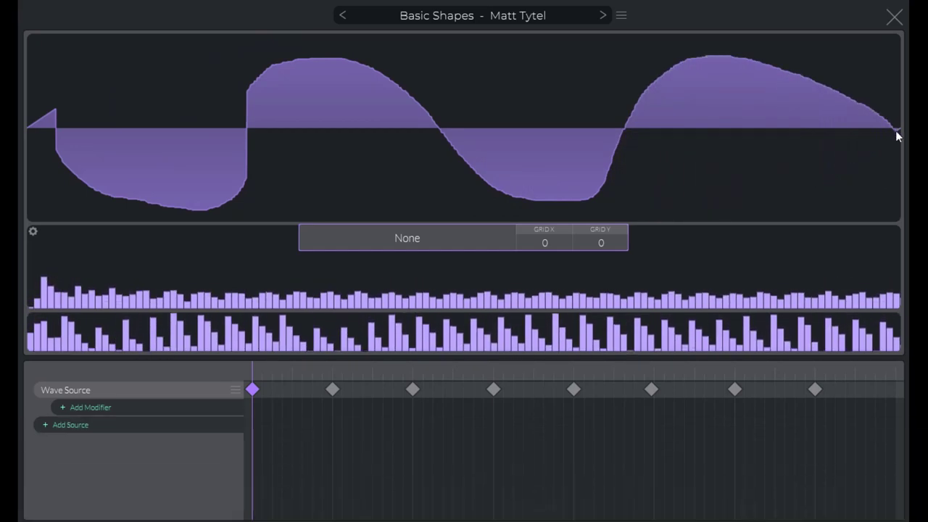
Load the Init wavetable and draw a grid-snapped zigzag waveform across the full cycle of its second keyframe
left_click(622, 16)
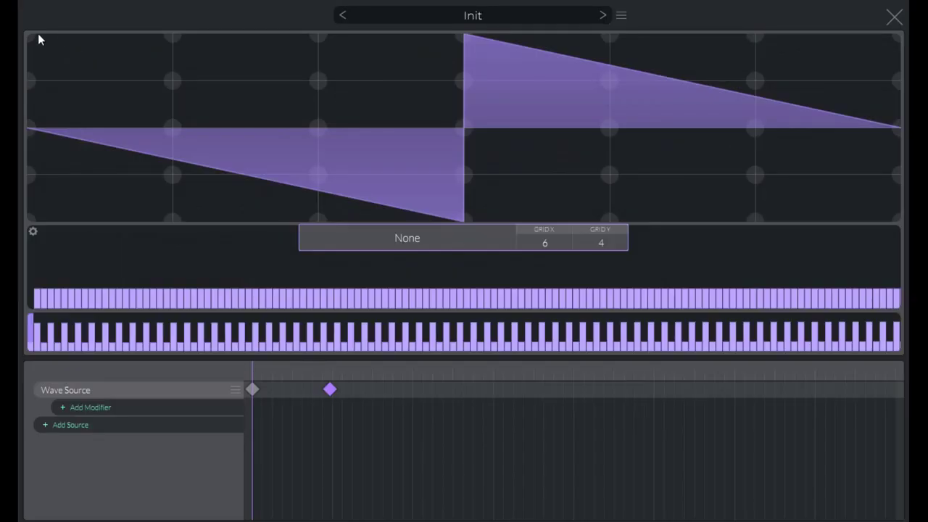
mouse_move(38, 33)
left_mouse_down()
mouse_move(176, 129)
mouse_move(308, 177)
mouse_move(466, 86)
mouse_move(619, 179)
mouse_move(773, 82)
mouse_move(899, 36)
left_mouse_up()
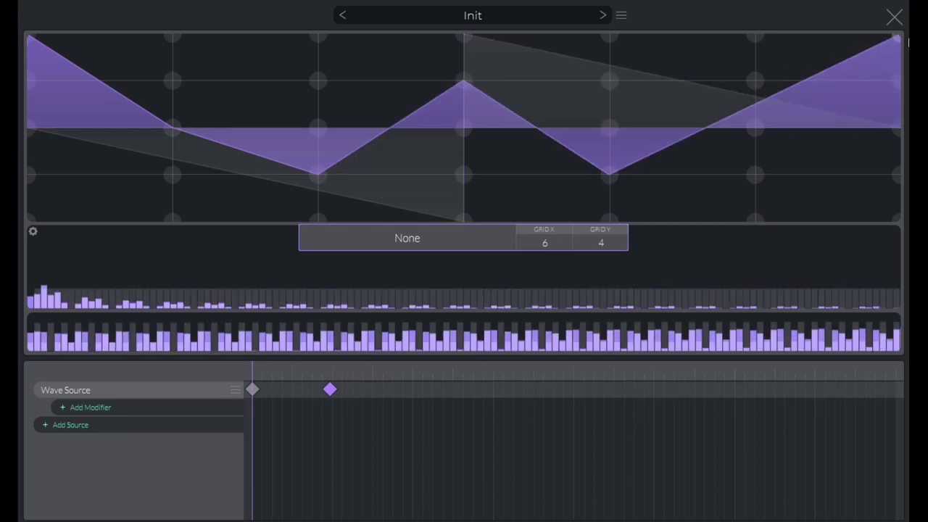
Add keyframes around mid-timeline and near the end, draw a different grid-snapped waveform on each, and sweep the playhead across the timeline
double_click(584, 391)
mouse_move(31, 214)
left_mouse_down()
mouse_move(172, 174)
mouse_move(321, 83)
mouse_move(459, 82)
mouse_move(612, 219)
mouse_move(746, 84)
mouse_move(760, 175)
mouse_move(776, 174)
left_mouse_up()
double_click(815, 391)
mouse_move(172, 174)
left_mouse_down()
mouse_move(462, 135)
mouse_move(613, 128)
mouse_move(899, 36)
left_mouse_up()
mouse_move(457, 54)
left_mouse_down()
mouse_move(615, 82)
mouse_move(460, 174)
left_mouse_up()
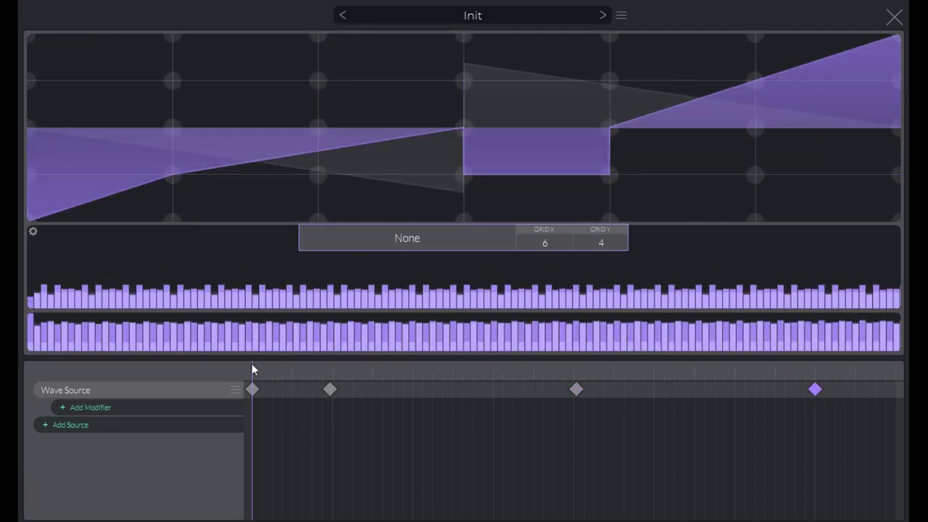
left_click_drag(252, 364, 896, 427)
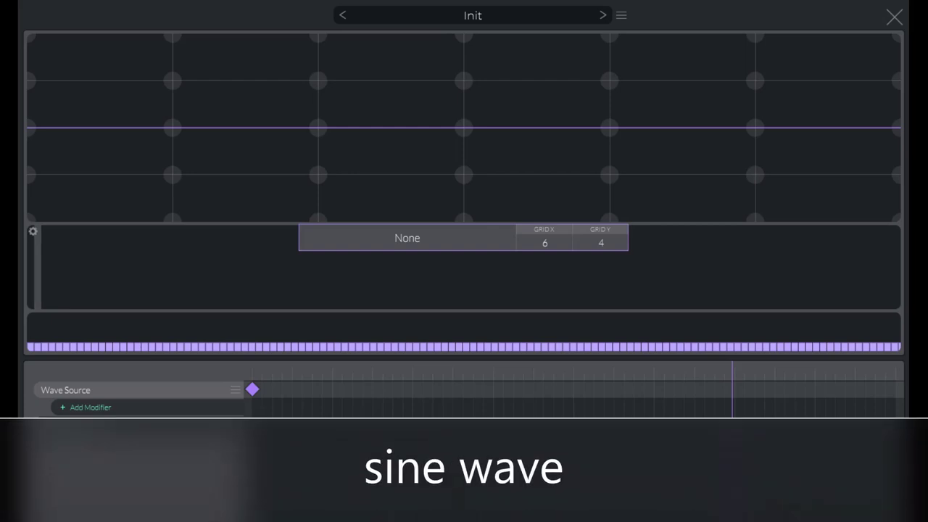
Raise only the first harmonic for a sine wave, and on a cleared wave draw all harmonics in a smooth line for a sawtooth
left_click_drag(35, 307, 41, 275)
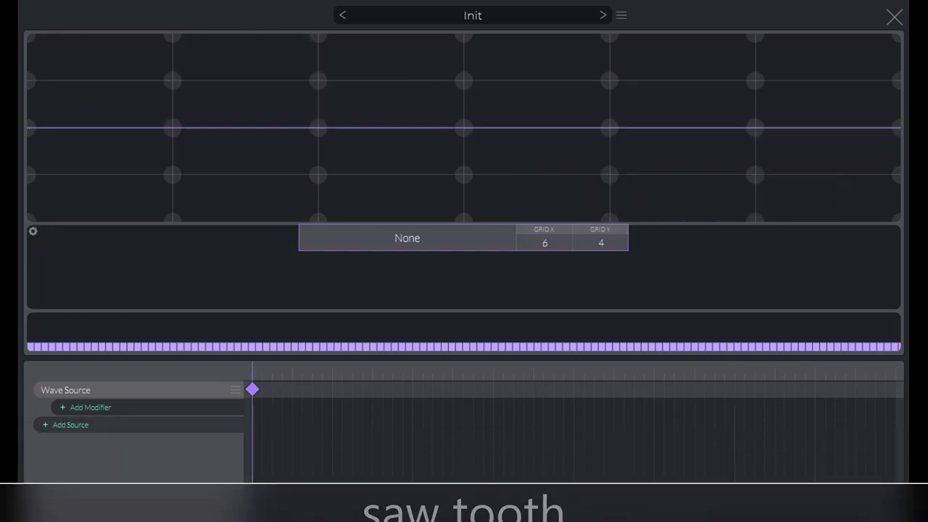
mouse_move(35, 304)
left_mouse_down()
mouse_move(37, 275)
mouse_move(899, 280)
left_mouse_up()
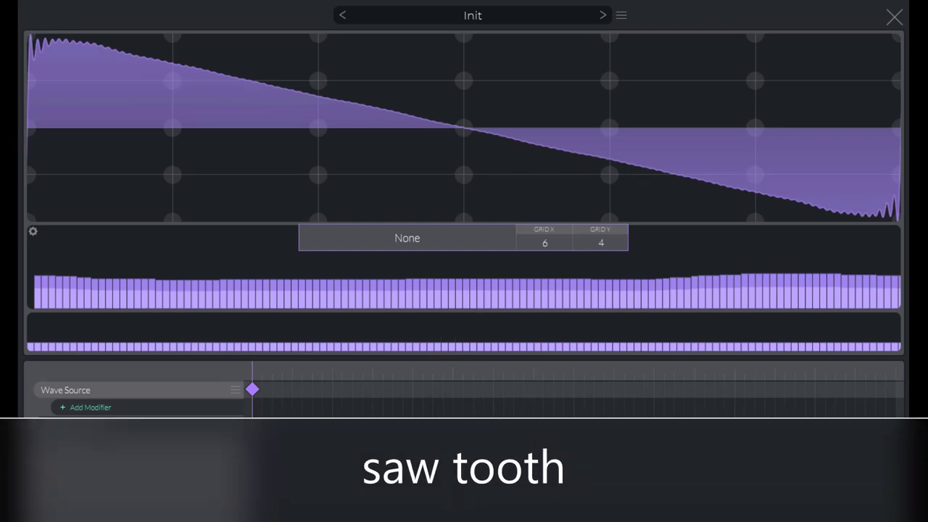
left_click_drag(185, 272, 905, 280)
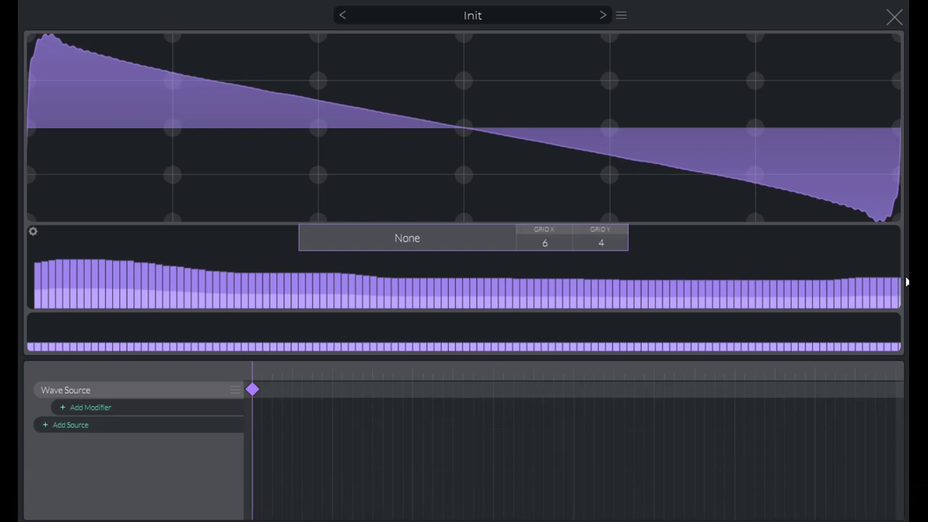
Turn the sawtooth into a square wave by clearing its even harmonics
right_click(43, 269)
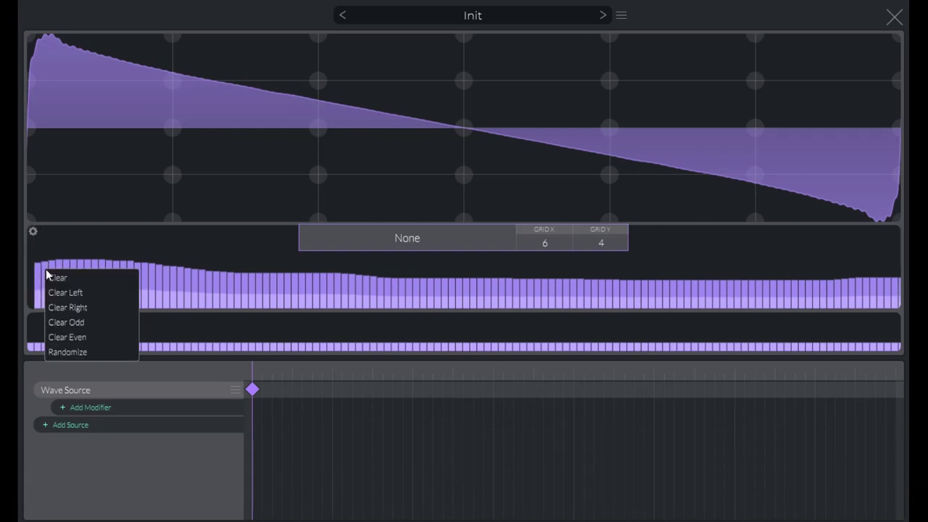
left_click(83, 335)
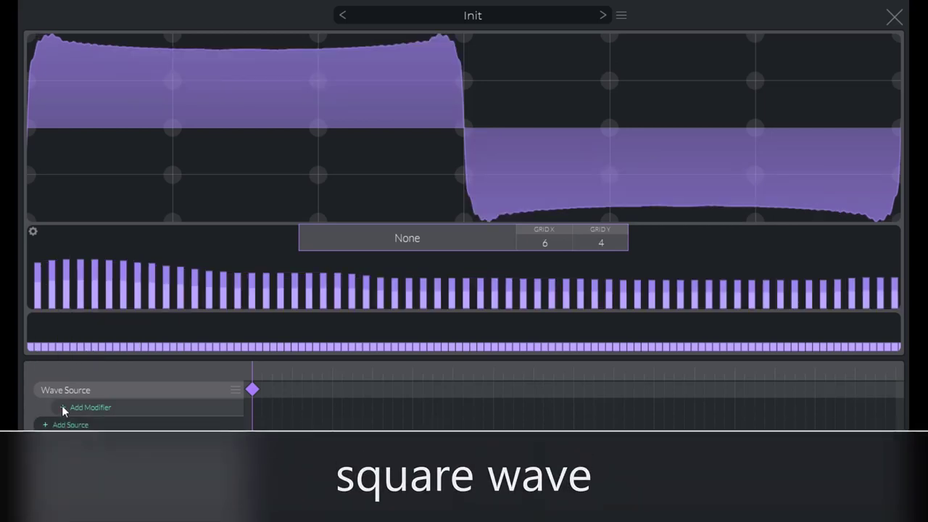
Add a second keyframe to the wave source and redraw its harmonics tapering down to zero from the lower harmonics onward
double_click(410, 389)
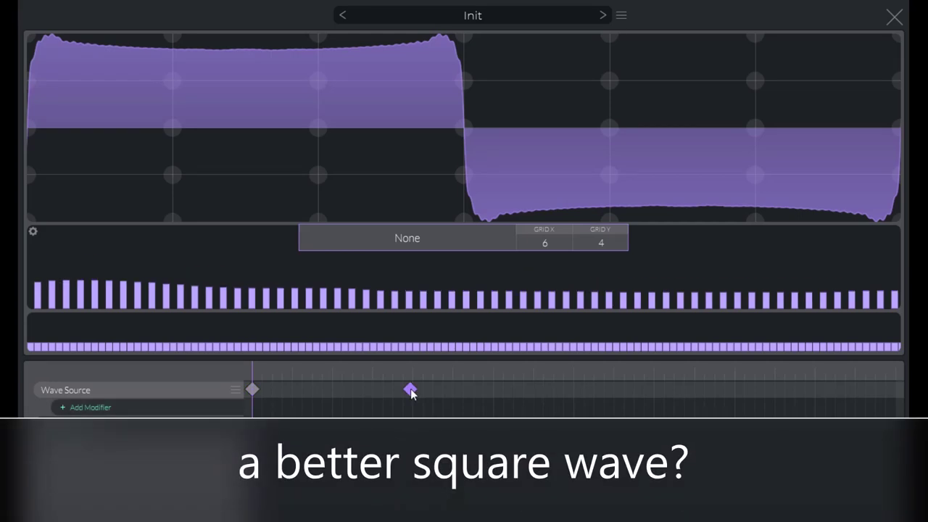
left_click(94, 286)
mouse_move(94, 286)
left_mouse_down()
mouse_move(559, 349)
mouse_move(898, 349)
left_mouse_up()
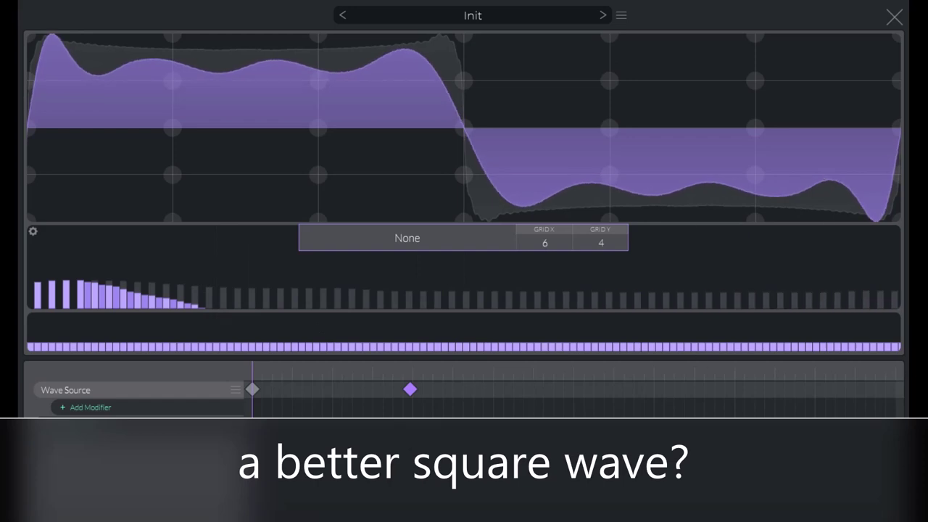
Clear the even harmonics of the tapered wave on the second keyframe
right_click(82, 288)
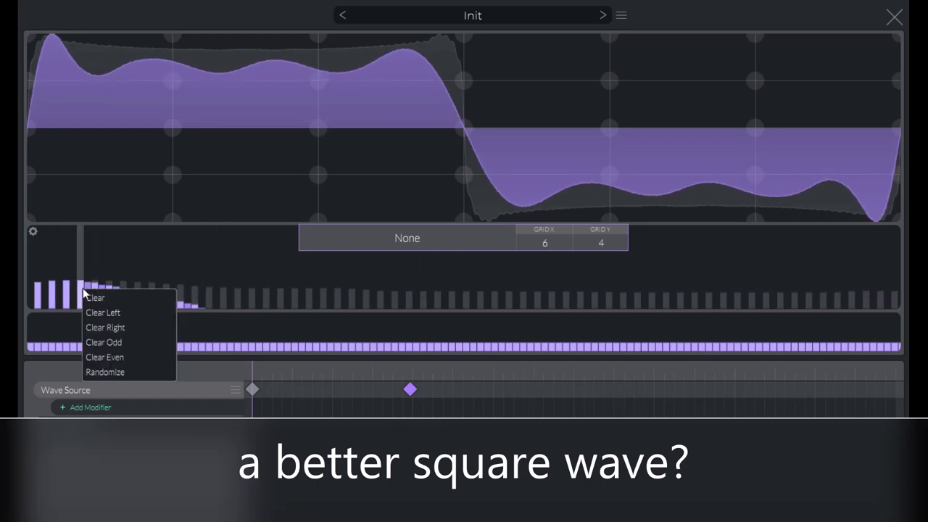
left_click(109, 357)
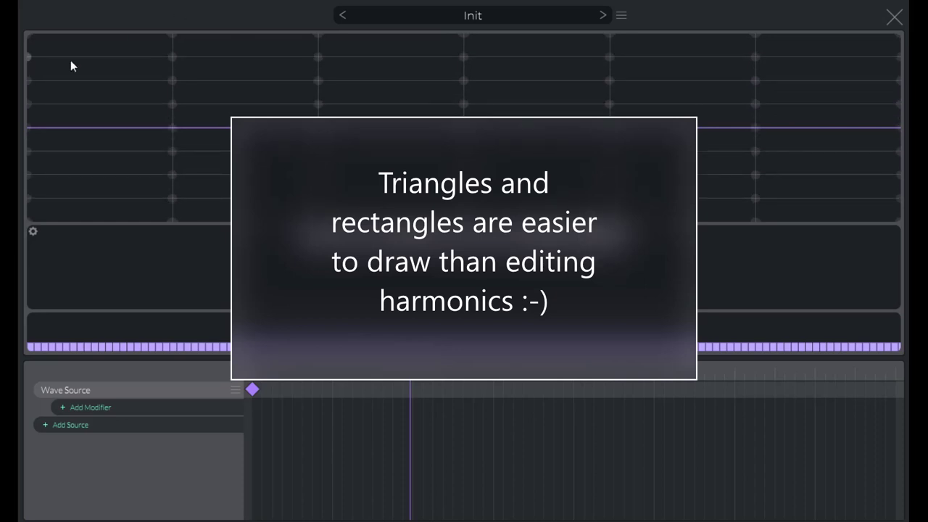
Draw a triangle wave snapped to the 6 by 8 grid, and a falling ramp across the cleared 6 by 4 wave
left_click_drag(31, 126, 174, 34)
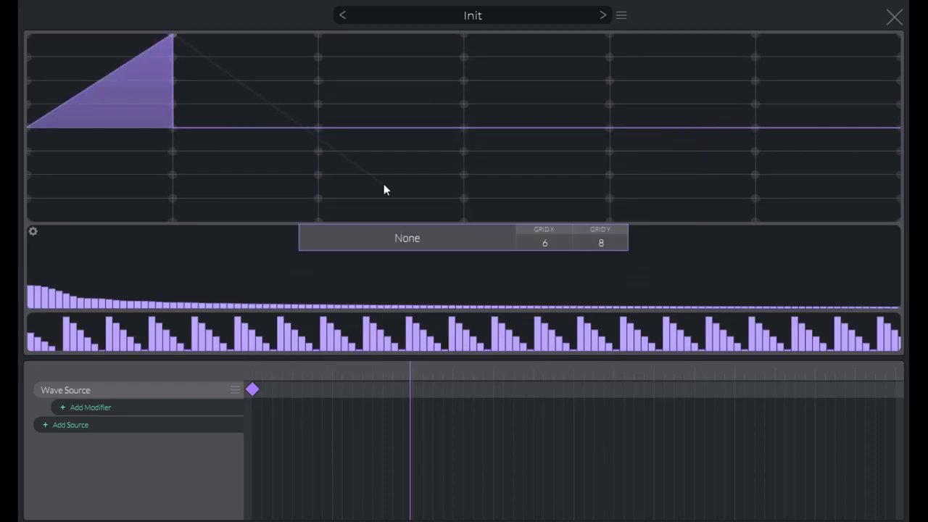
mouse_move(462, 222)
left_mouse_down()
mouse_move(565, 174)
mouse_move(756, 36)
left_mouse_up()
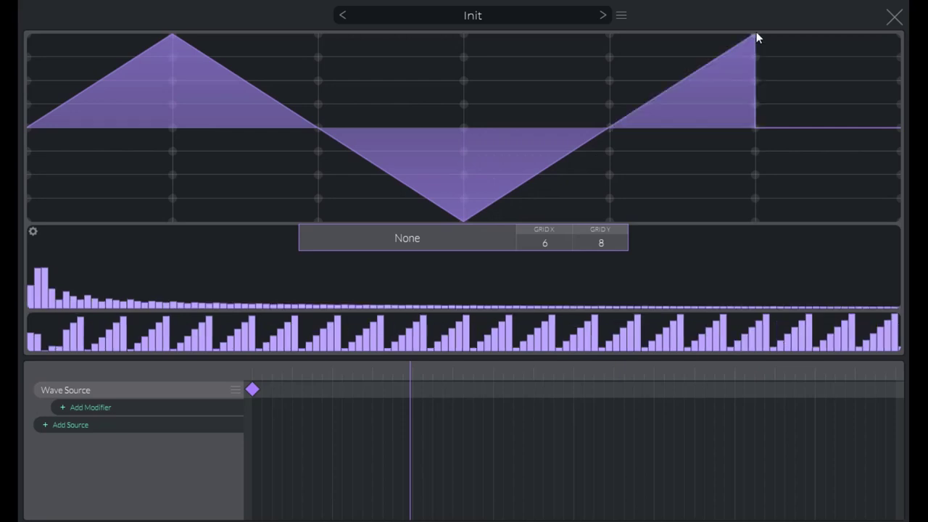
left_click_drag(889, 119, 900, 127)
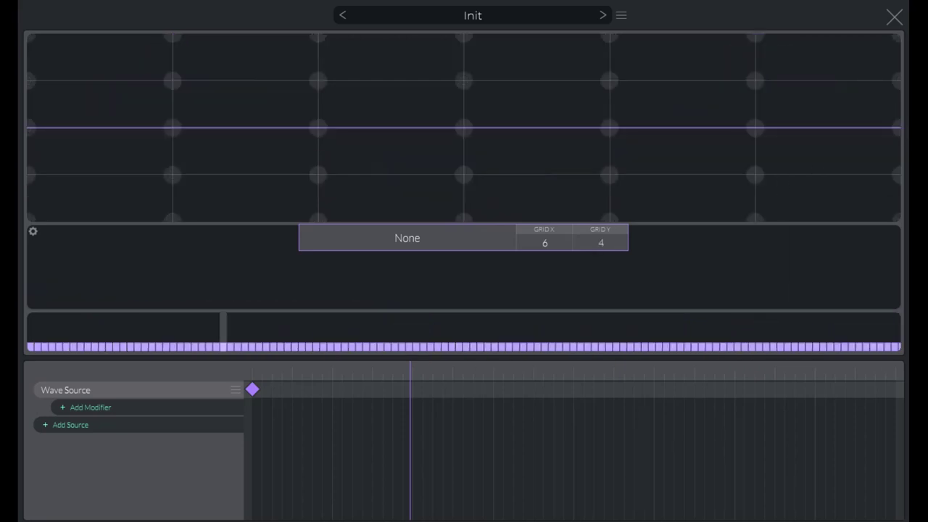
mouse_move(31, 39)
left_mouse_down()
mouse_move(54, 50)
mouse_move(185, 37)
mouse_move(177, 134)
mouse_move(188, 224)
mouse_move(175, 221)
mouse_move(523, 239)
mouse_move(900, 228)
left_mouse_up()
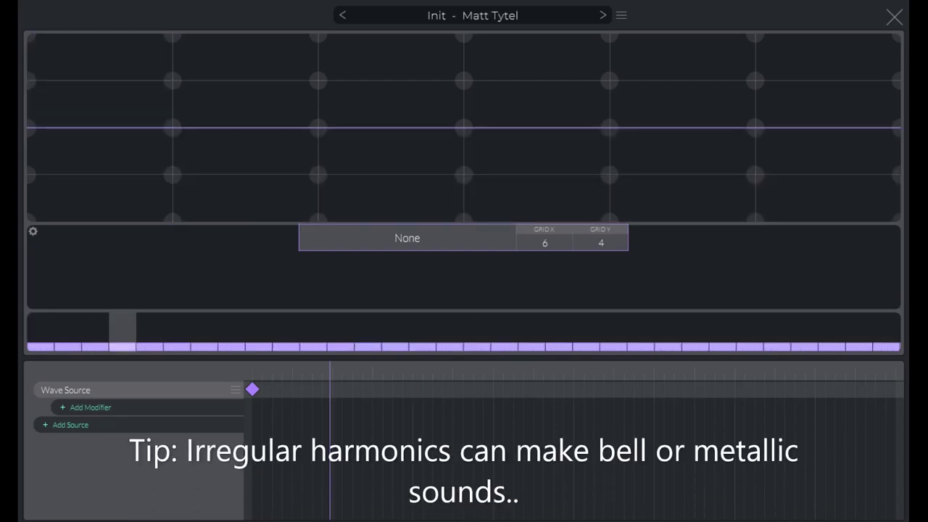
Raise three widely spaced harmonics, the 3rd, 9th and 22nd, on the empty Init wave for an irregular metallic spectrum
left_click_drag(122, 307, 125, 256)
left_click_drag(277, 302, 279, 269)
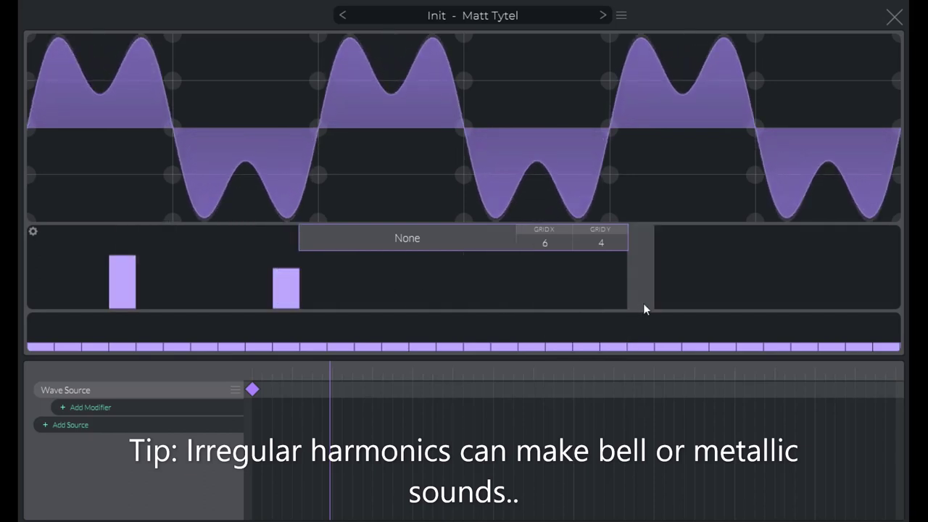
left_click(645, 303)
left_click_drag(644, 303, 641, 270)
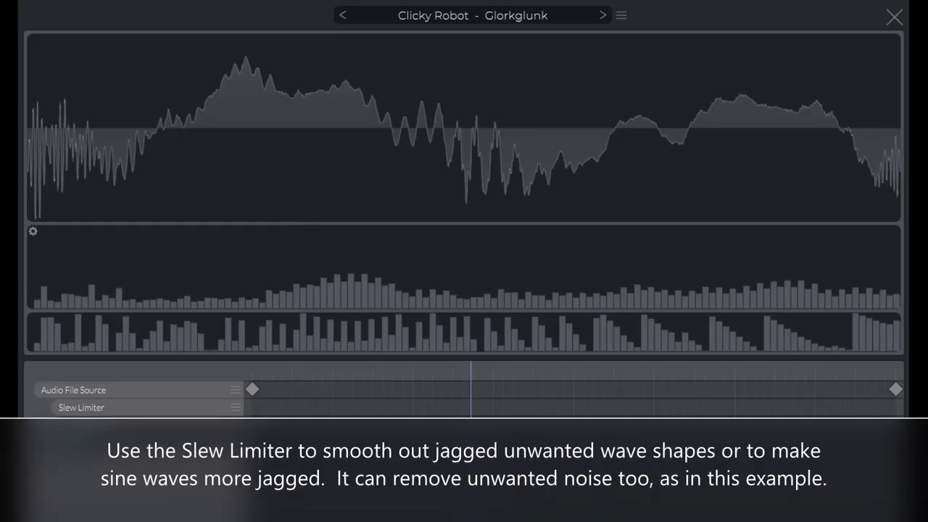
On the Clicky Robot wavetable's Slew Limiter keyframe, set the down limit to 0.4 and raise the up limit slightly
left_click_drag(471, 377, 490, 379)
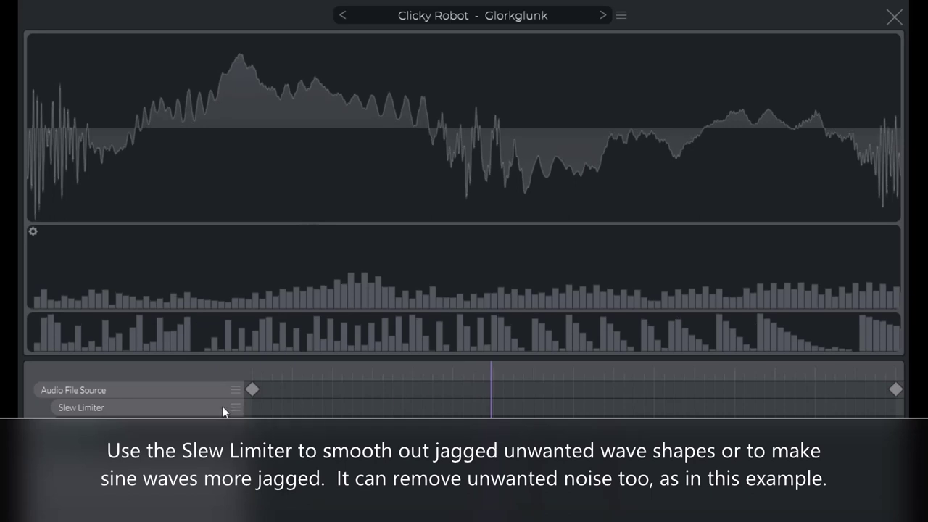
left_click(483, 408)
left_click_drag(427, 242, 433, 200)
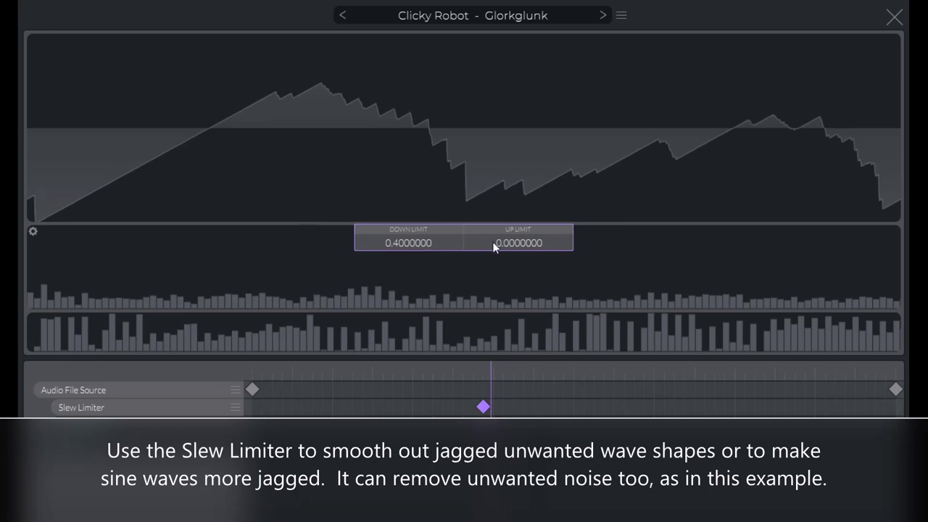
left_click_drag(492, 242, 495, 231)
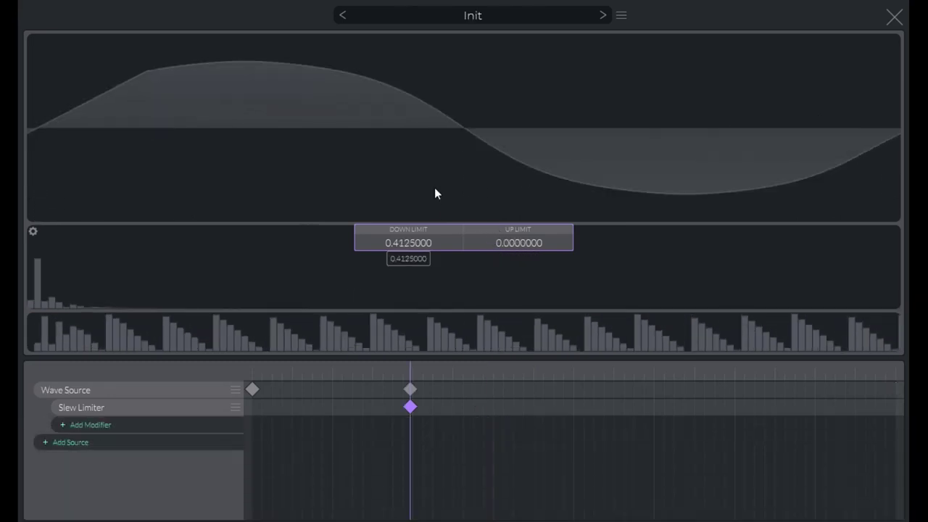
Shape the sine wave toward a triangle by setting the Slew Limiter's up limit to 0.875 and raising its down limit
mouse_move(522, 247)
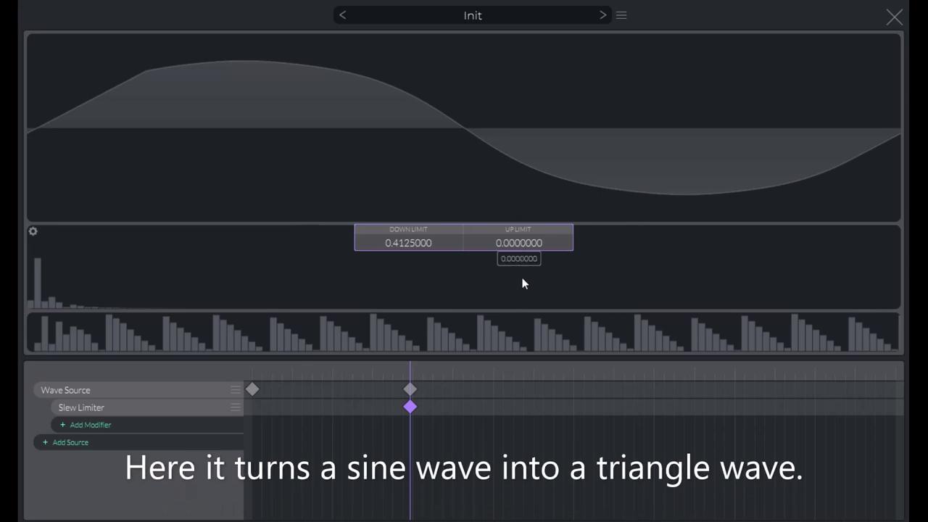
left_click_drag(523, 283, 518, 167)
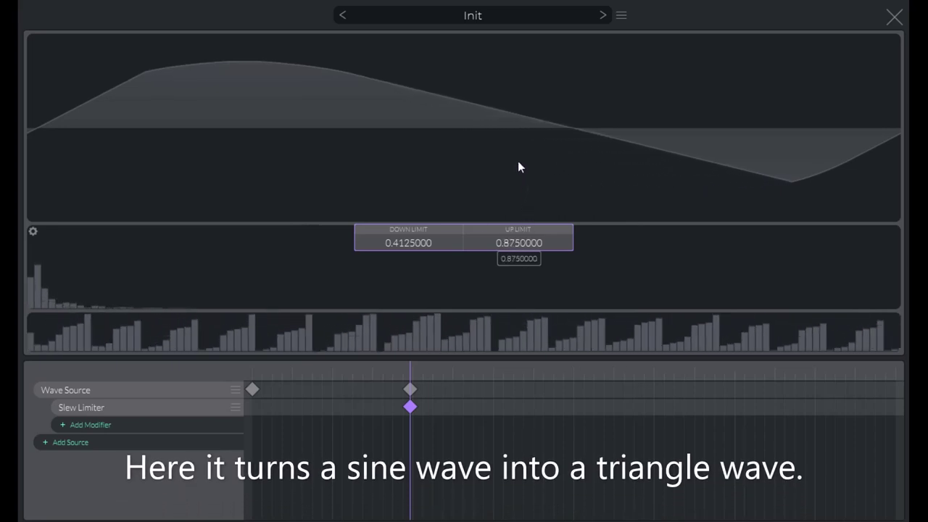
left_click_drag(416, 242, 412, 185)
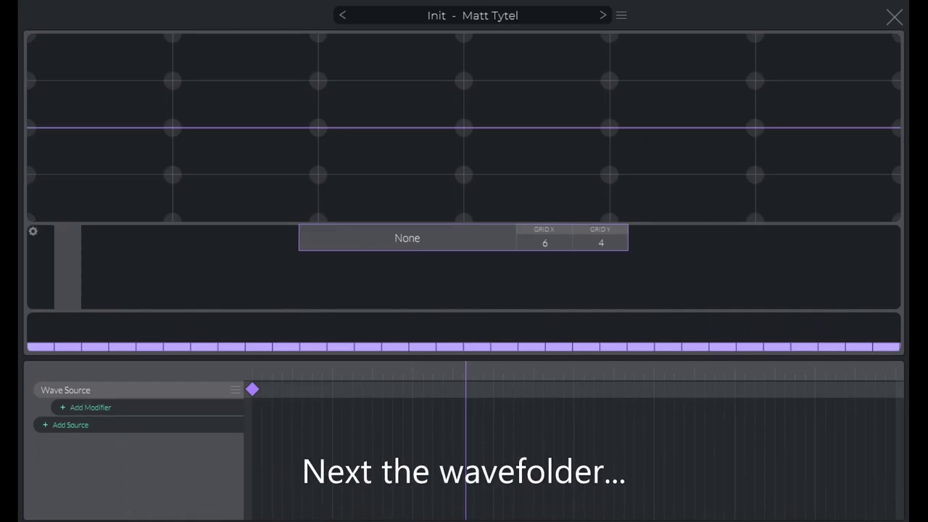
Raise the first harmonic to make a sine wave, and add a Wave Folder modifier with its keyframe moved to mid-timeline
left_click_drag(68, 305, 71, 236)
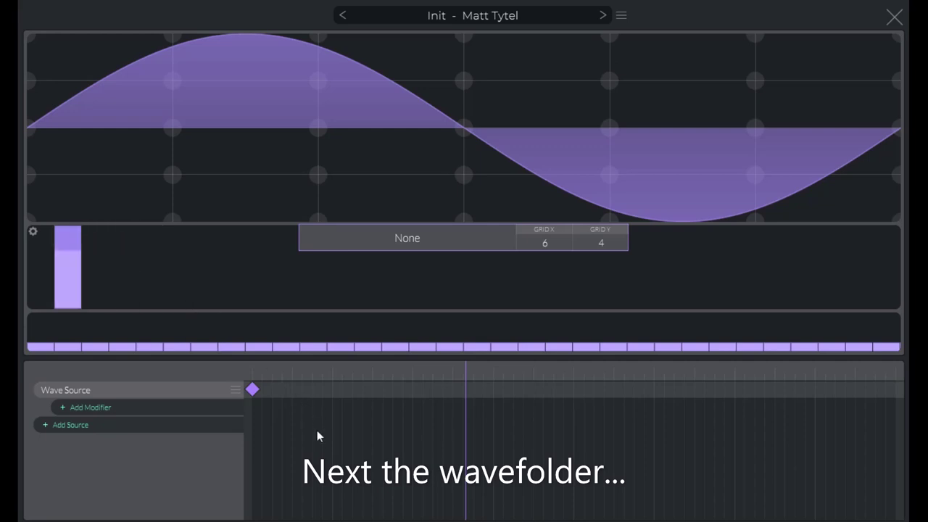
left_click(208, 407)
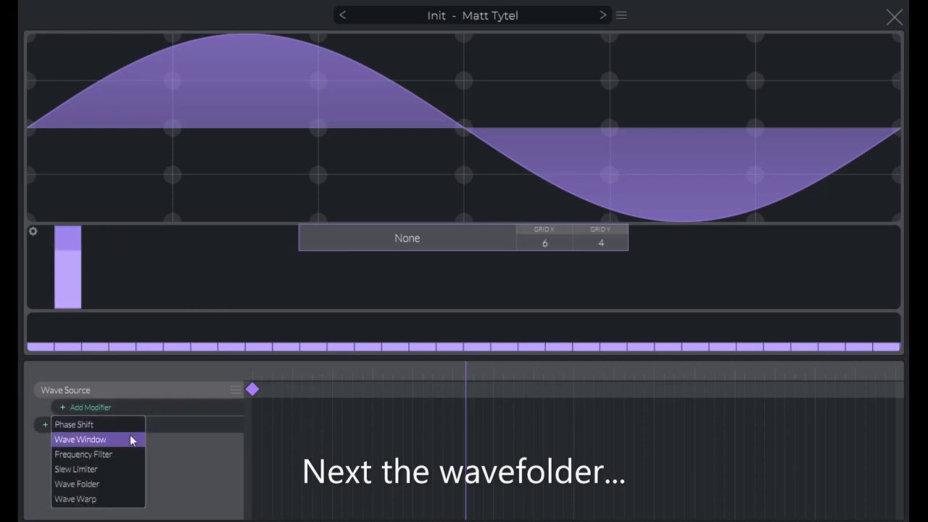
left_click(125, 484)
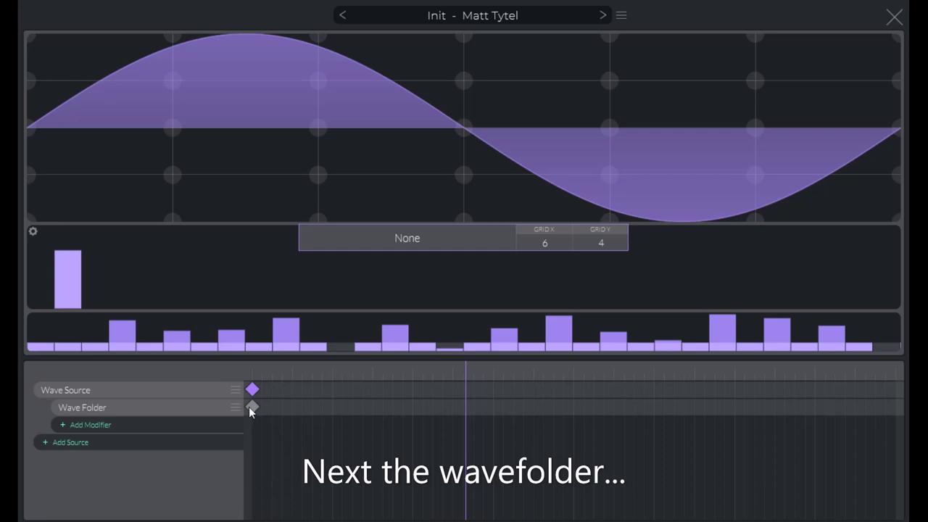
left_click_drag(249, 408, 515, 418)
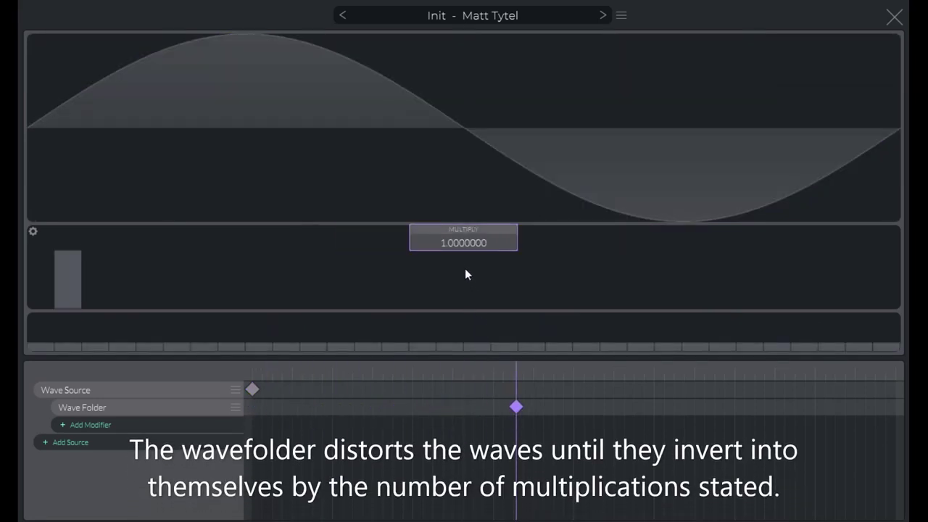
Set the Wave Folder keyframe's Multiply value to exactly 3
left_click_drag(444, 238, 444, 230)
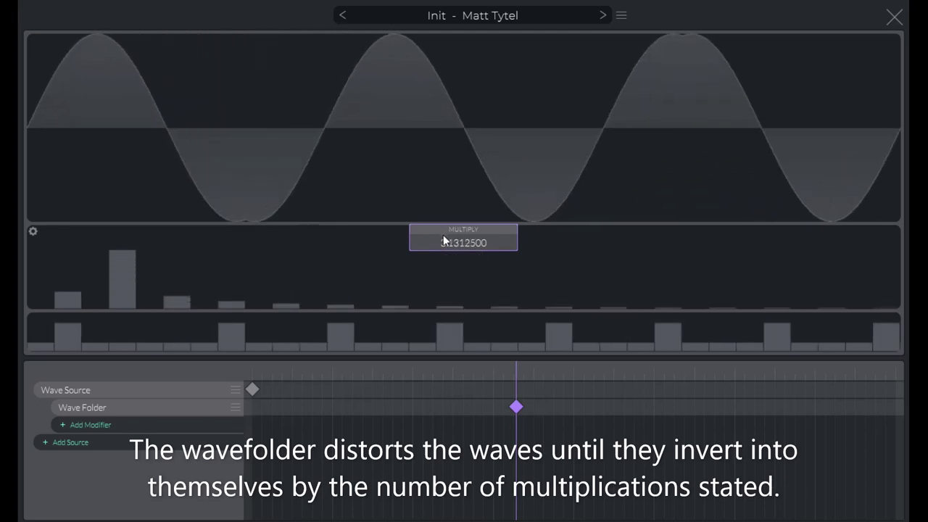
right_click(442, 236)
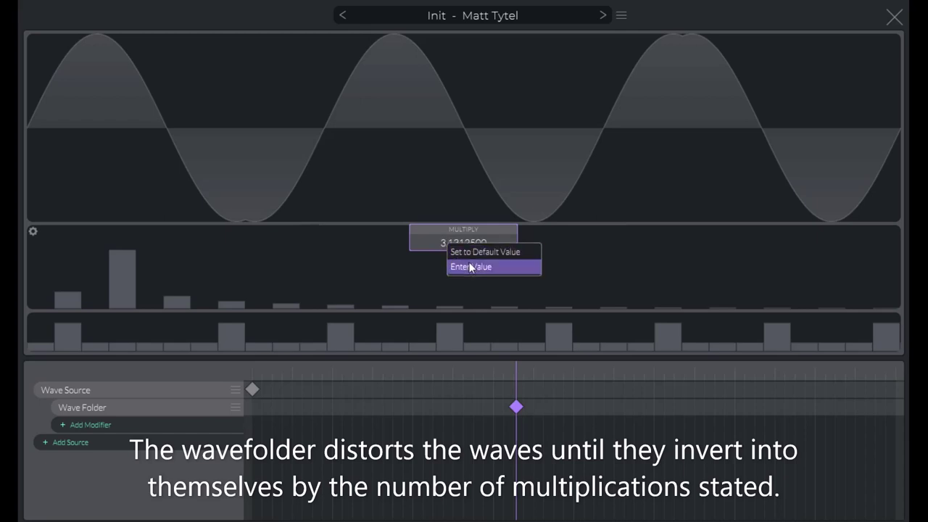
left_click(470, 267)
key("BackSpace")
key("BackSpace")
key("BackSpace")
key("BackSpace")
key("BackSpace")
key("BackSpace")
key("BackSpace")
key("BackSpace")
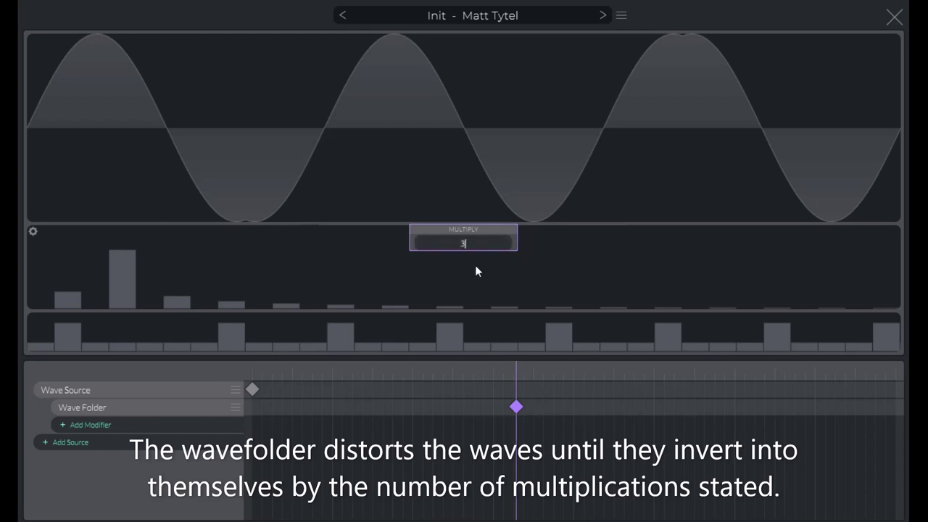
key("Return")
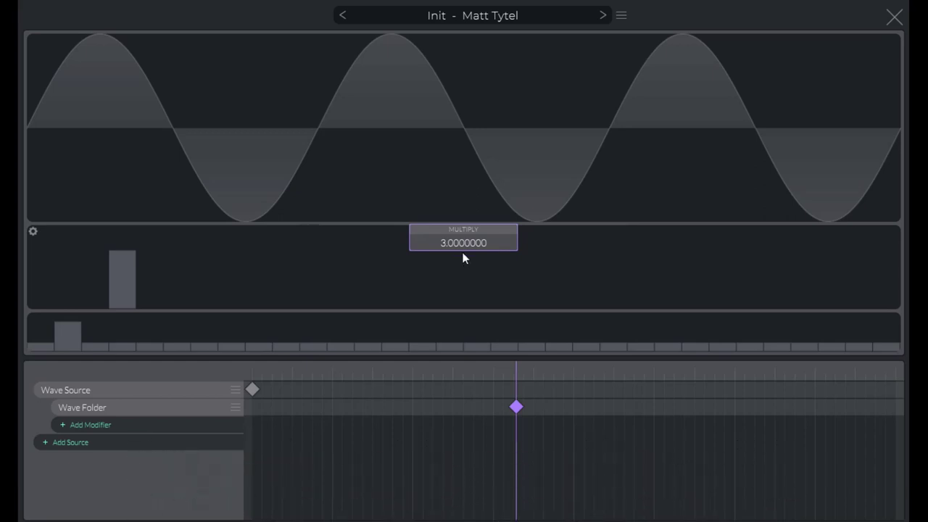
Try higher whole-number Multiply values of 4 and 12 on the Wave Folder keyframe
right_click(464, 248)
left_click(475, 270)
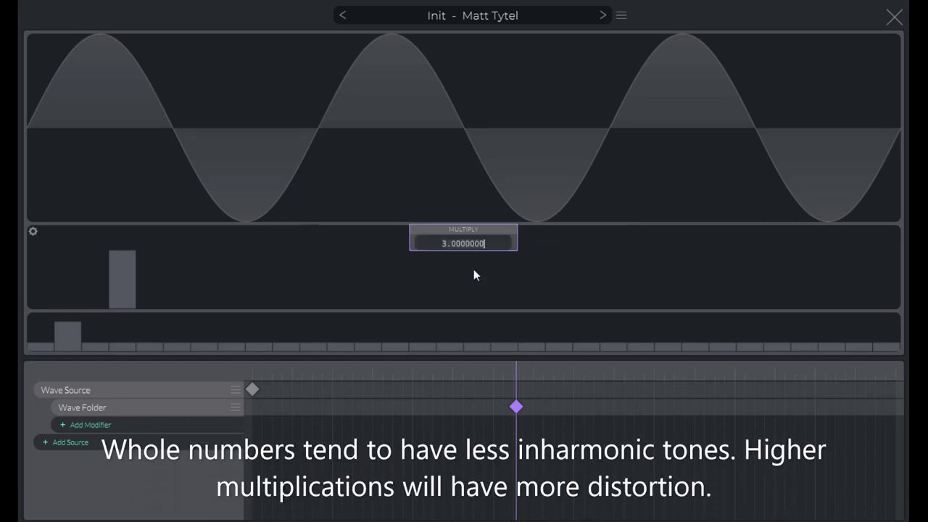
key("Return")
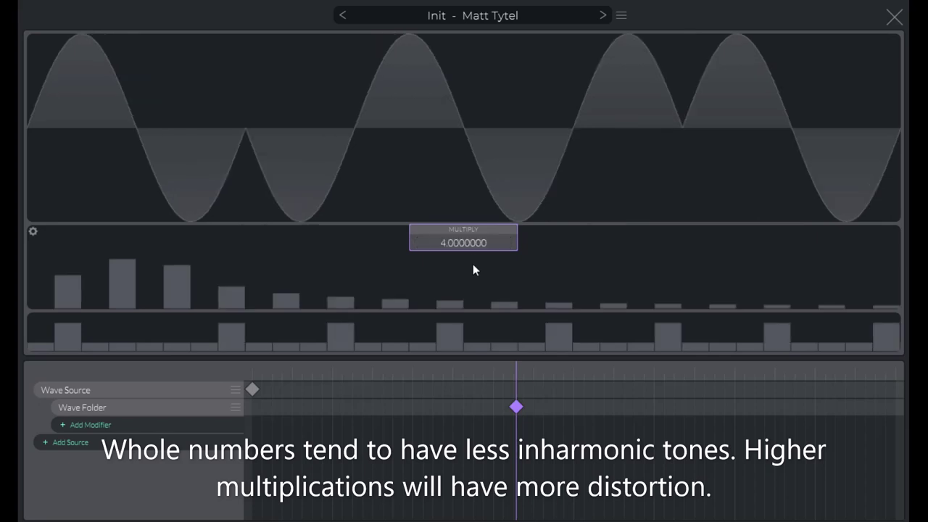
right_click(467, 245)
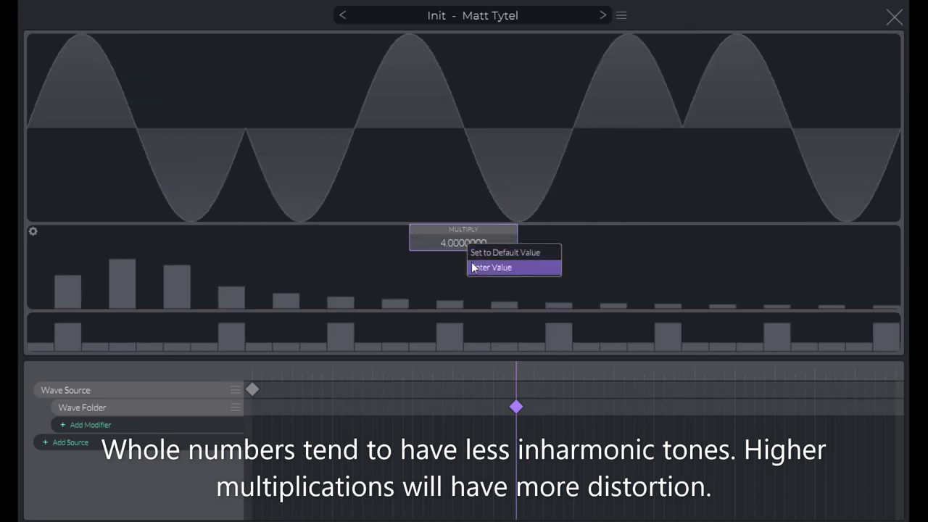
left_click(475, 268)
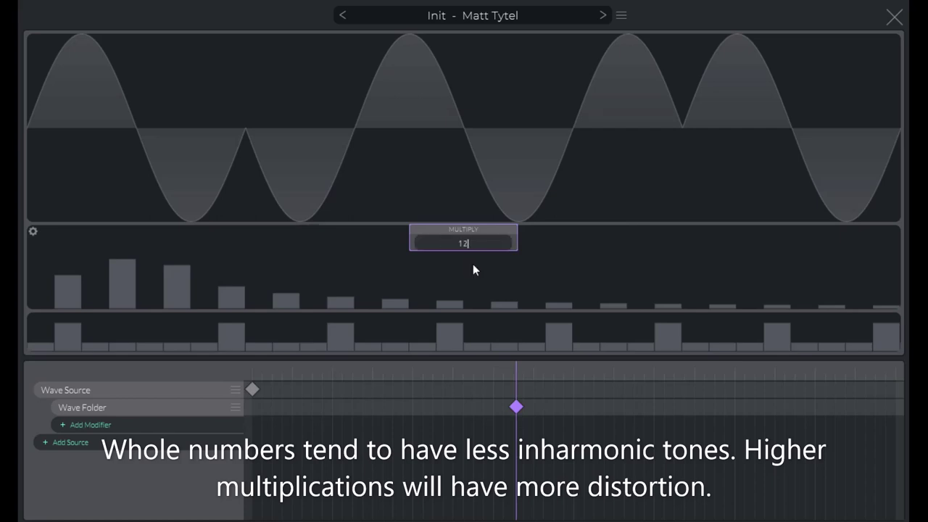
key("Return")
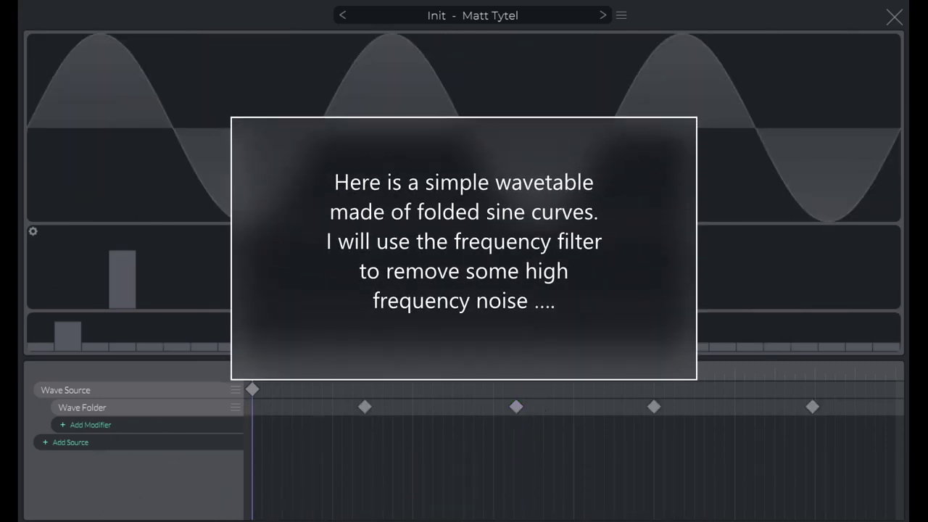
Add a Frequency Filter modifier to the folded-sine wavetable and move its keyframe beneath the Wave Folder's second keyframe
mouse_move(252, 382)
left_mouse_down()
mouse_move(560, 397)
mouse_move(892, 398)
mouse_move(252, 389)
left_mouse_up()
left_click(238, 425)
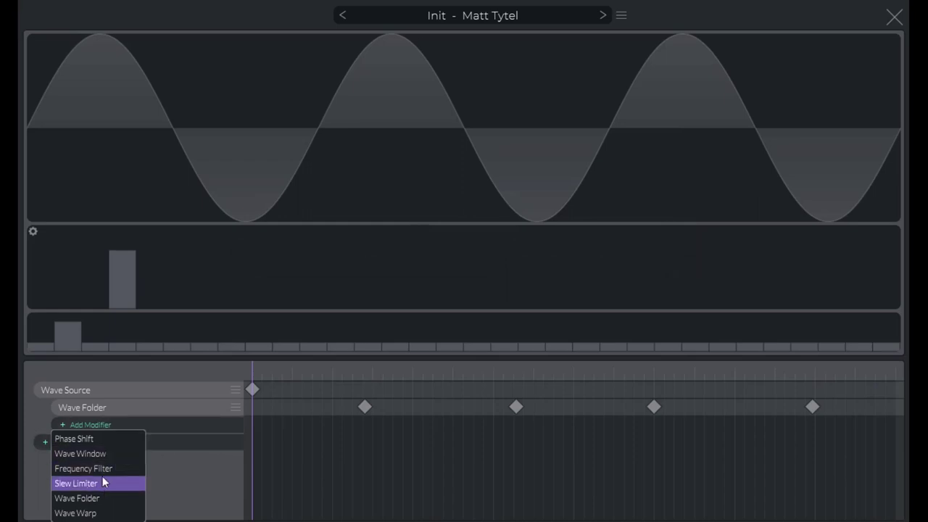
left_click(103, 469)
left_click(252, 425)
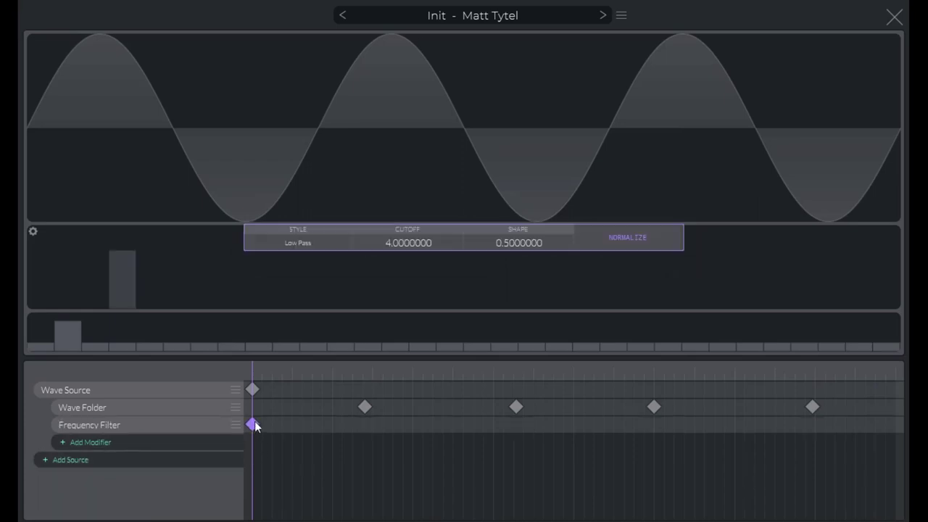
left_click_drag(255, 424, 522, 435)
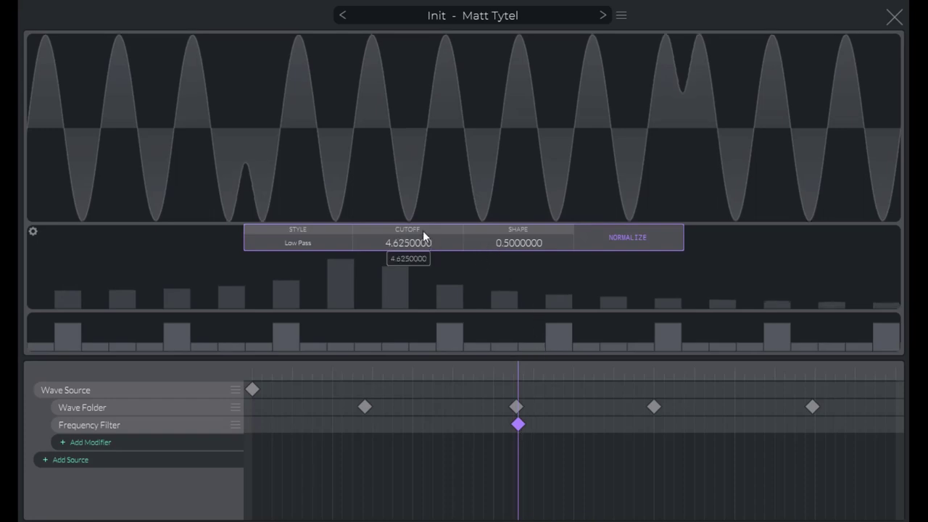
Lower the low-pass filter's cutoff to 2.3125 and shape to 0.05, and sweep the playhead to the timeline's end
scroll(423, 231, "down", 5)
left_click_drag(425, 260, 427, 268)
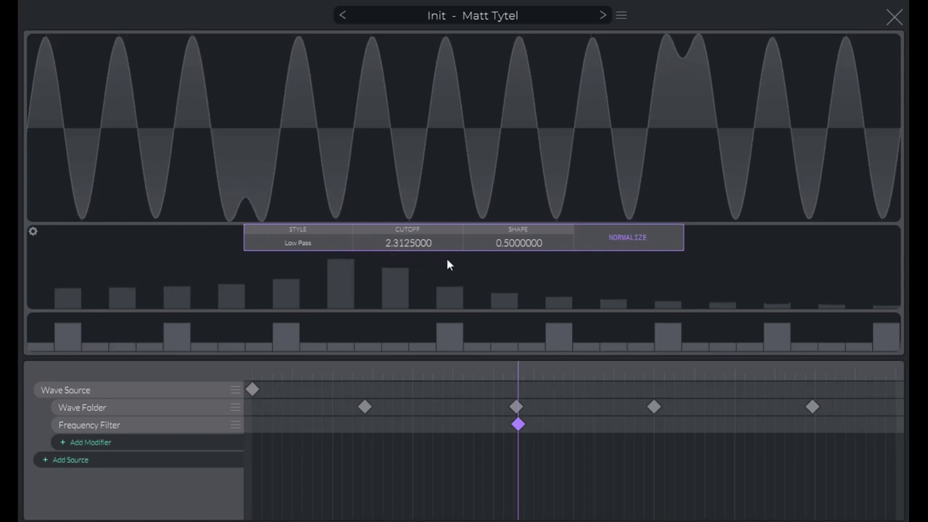
left_click_drag(493, 247, 508, 322)
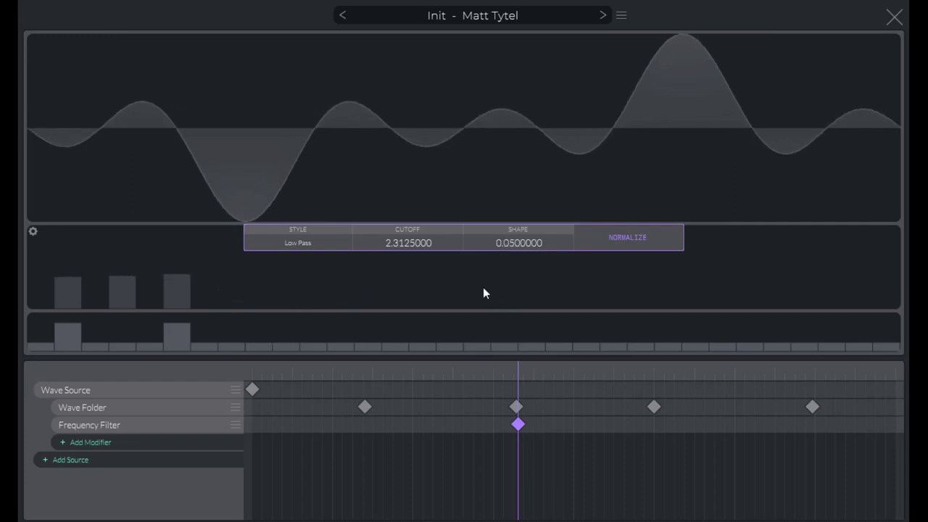
mouse_move(431, 244)
left_mouse_down()
mouse_move(430, 233)
mouse_move(437, 250)
left_mouse_up()
left_click_drag(519, 373, 906, 431)
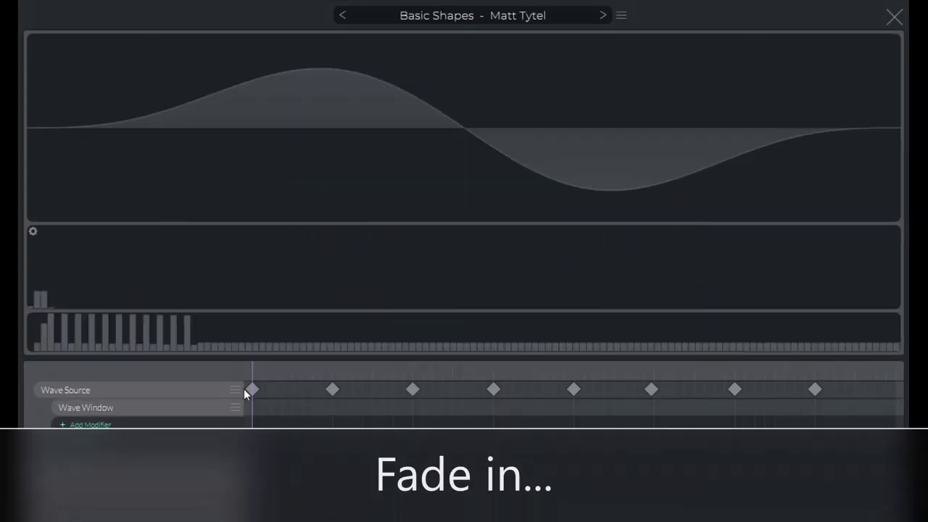
Select the Basic Shapes Wave Window keyframe, raise its left position to about three quarters for a long fade-in, and sweep the timeline
left_click(246, 391)
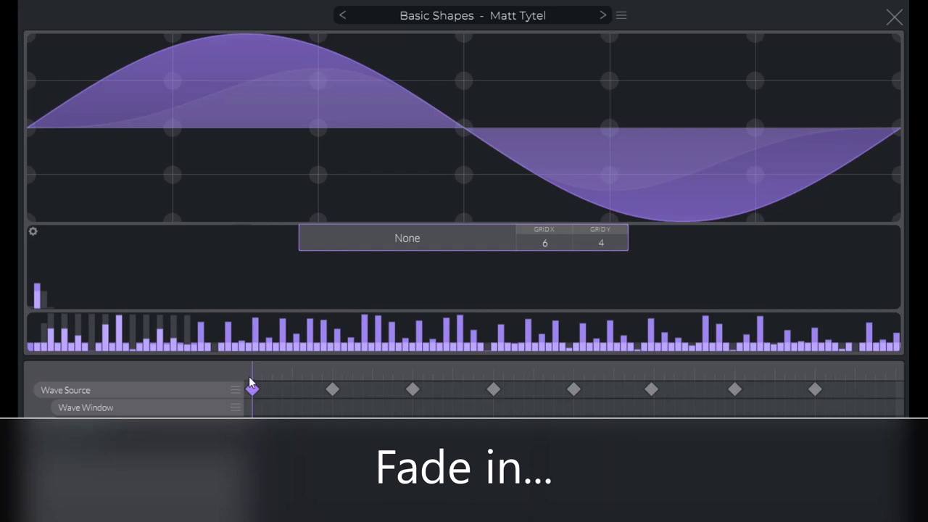
left_click(544, 409)
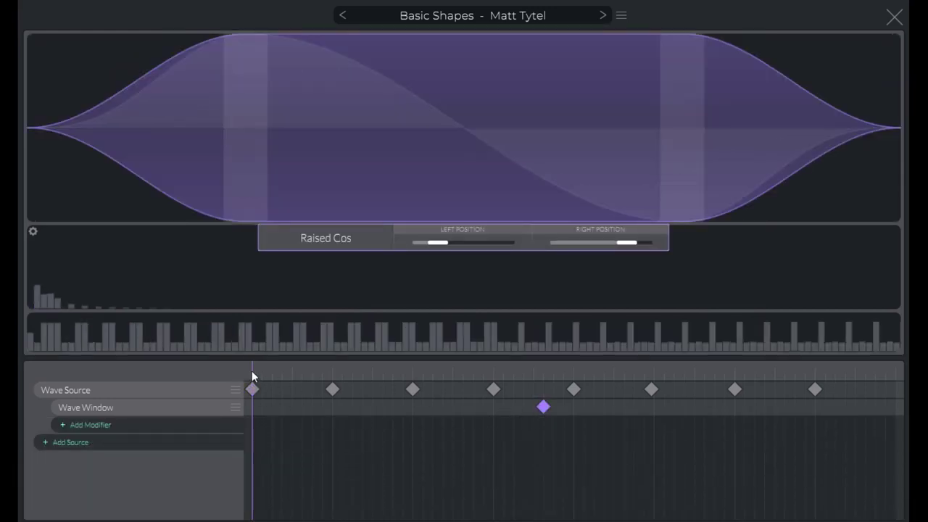
left_click_drag(438, 243, 498, 242)
left_click_drag(254, 366, 896, 371)
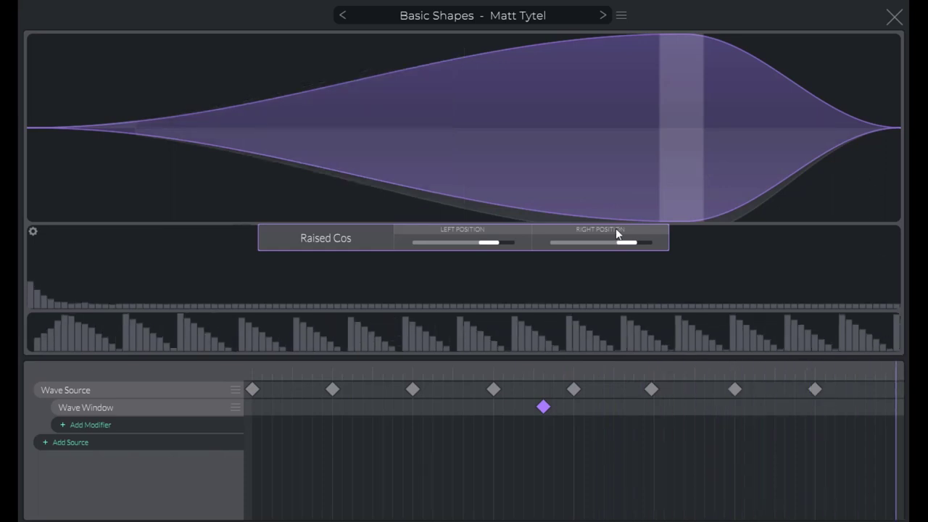
Lower the Wave Window's left and right positions to about one third for a fade in and out, and sweep the timeline
mouse_move(628, 242)
left_mouse_down()
mouse_move(554, 242)
mouse_move(626, 242)
left_mouse_up()
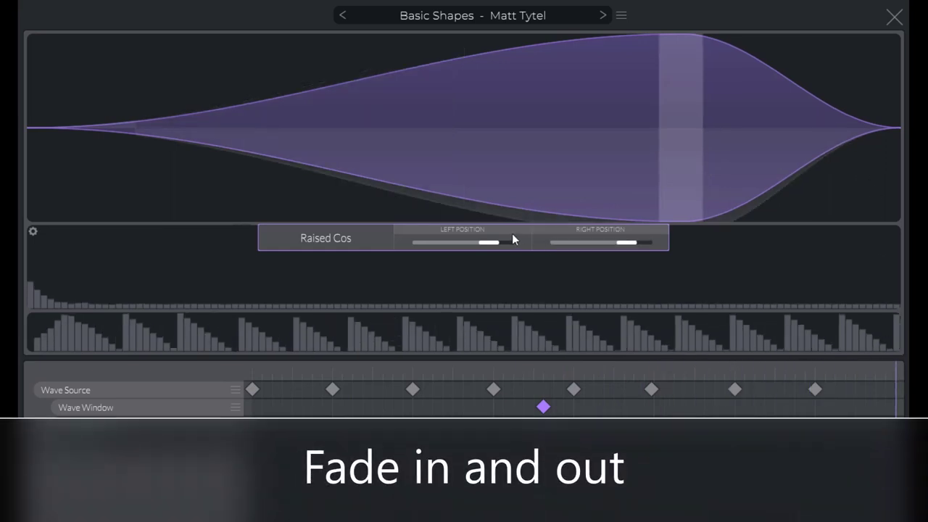
left_click_drag(512, 239, 512, 304)
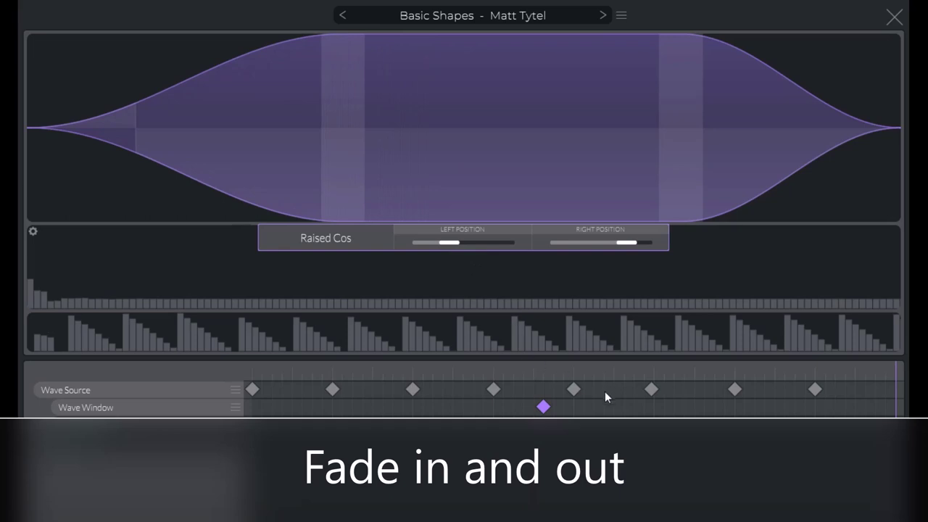
left_click(252, 372)
left_click_drag(251, 369, 537, 393)
left_click_drag(631, 244, 558, 248)
left_click_drag(538, 366, 896, 371)
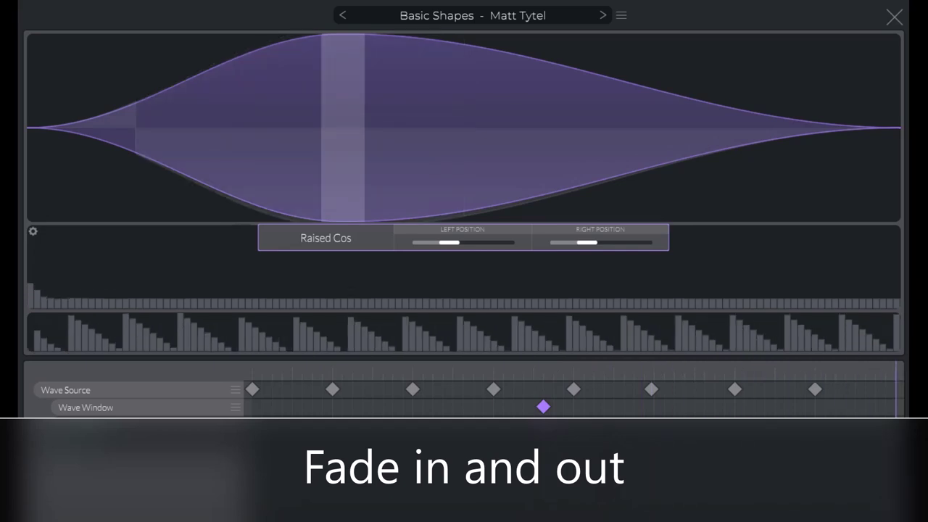